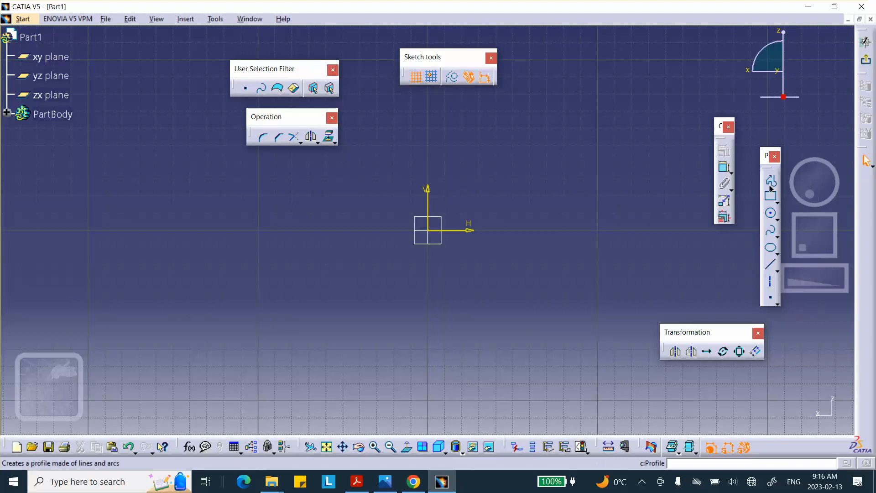
# Sketch an open profile starting on the vertical axis above the origin: a horizontal line, followed by a downward line about 1.97 in long
pyautogui.click(770, 181)
pyautogui.click(429, 149)
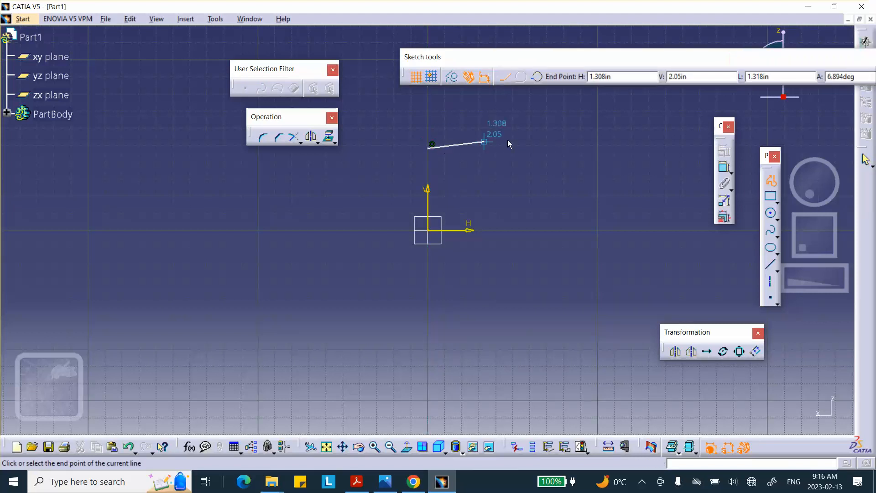
pyautogui.click(546, 148)
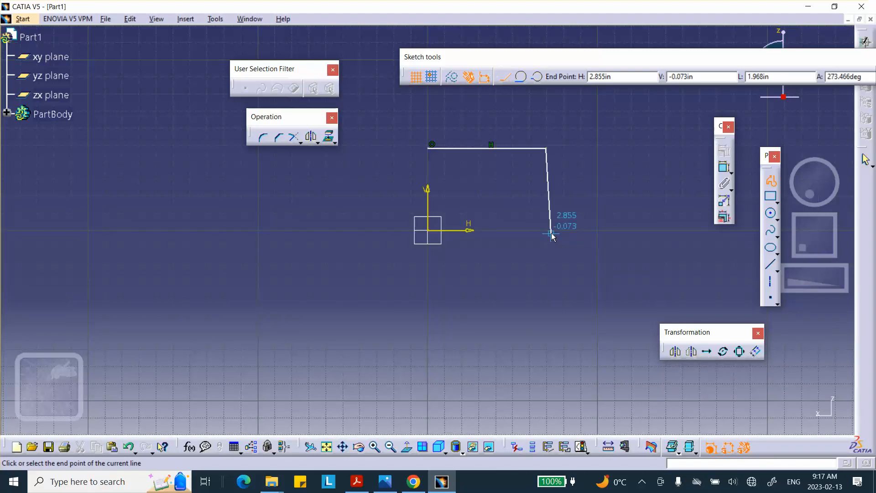
pyautogui.doubleClick(551, 234)
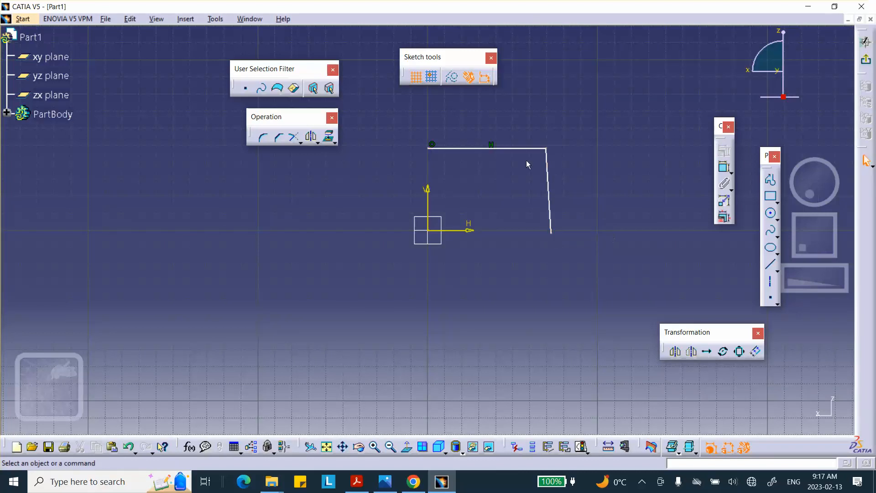
# Constrain the slanted downward line of the profile to be vertical
pyautogui.rightClick(549, 189)
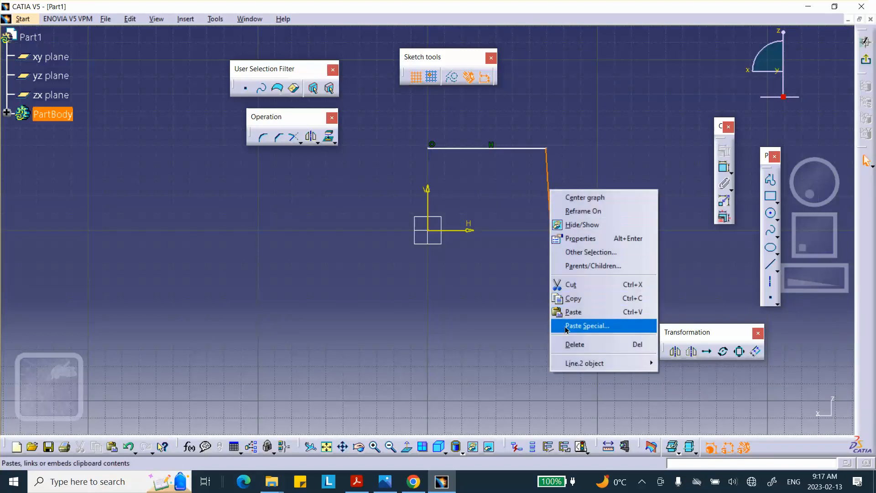
pyautogui.moveTo(576, 364)
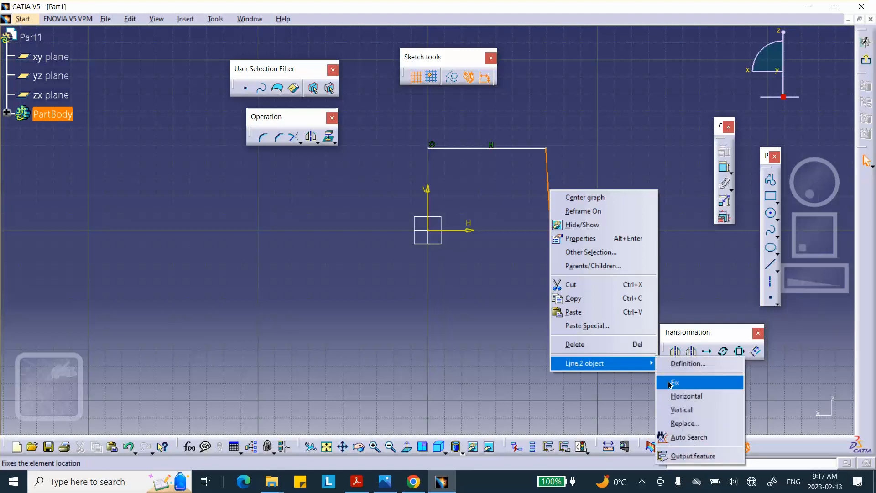
pyautogui.click(681, 410)
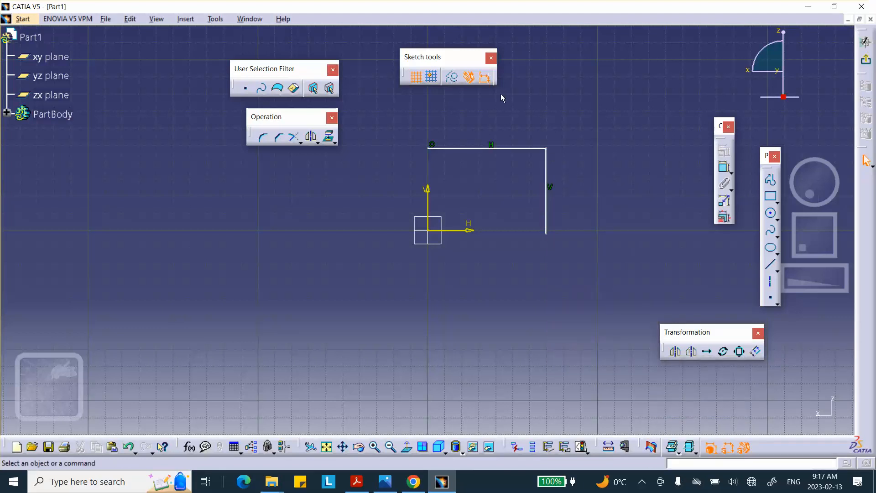
# Dimension the profile's horizontal line and set its length to 2 in
pyautogui.click(724, 167)
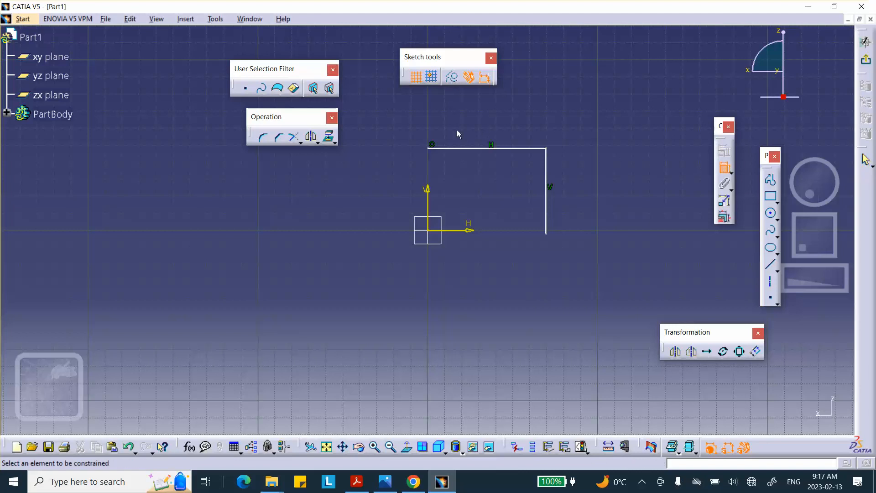
pyautogui.click(464, 148)
pyautogui.click(461, 123)
pyautogui.doubleClick(460, 122)
pyautogui.write('2')
pyautogui.click(794, 425)
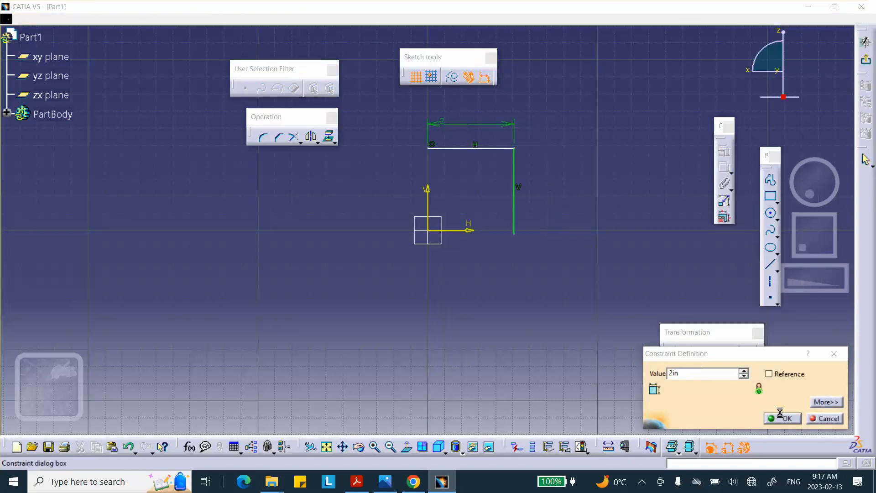
# Dimension the profile's vertical line, set its length to 0.5 in, and exit the sketch
pyautogui.click(521, 204)
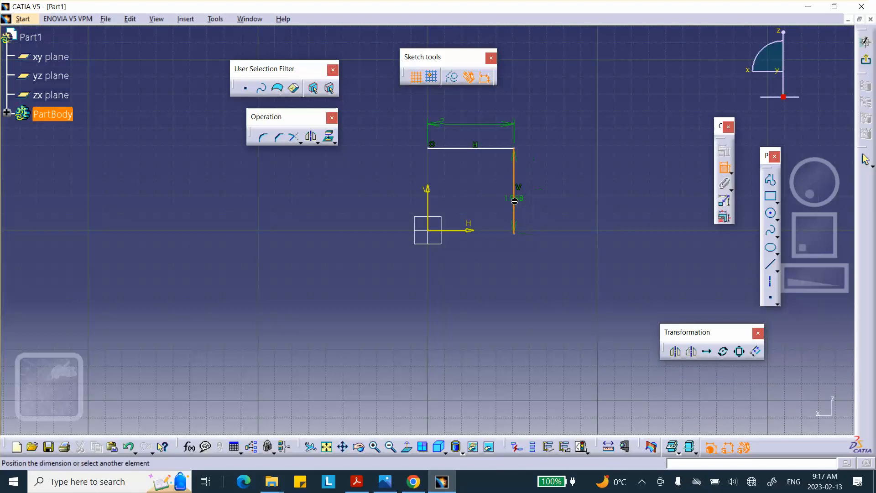
pyautogui.click(537, 199)
pyautogui.doubleClick(539, 198)
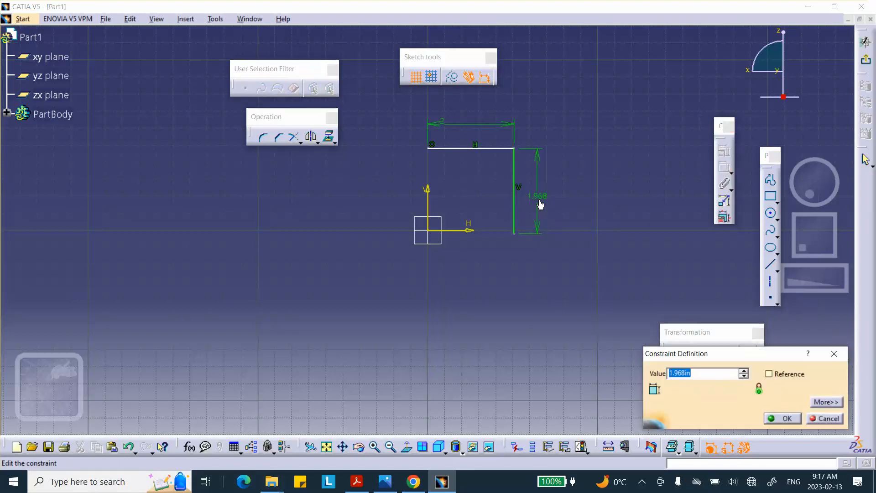
pyautogui.press('BackSpace')
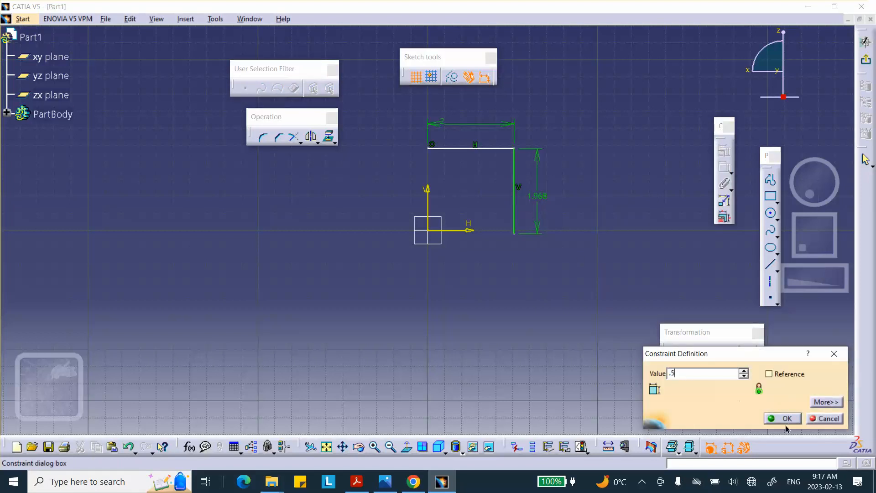
pyautogui.click(786, 424)
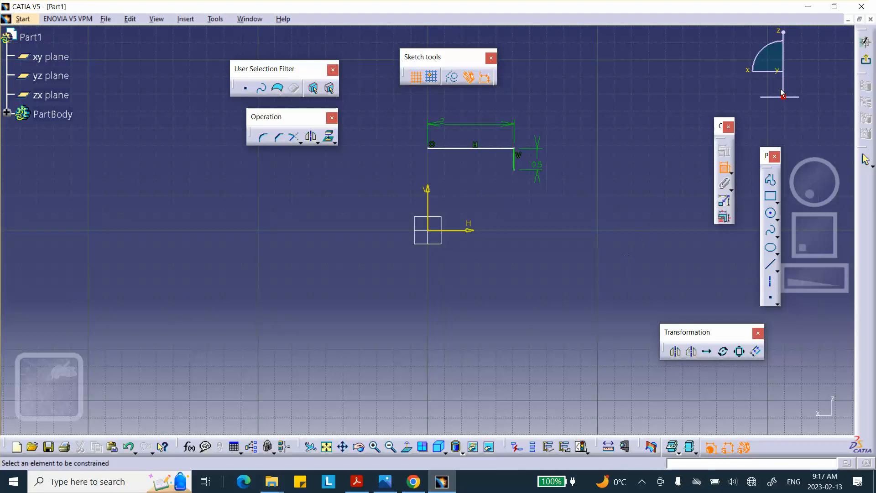
pyautogui.click(866, 59)
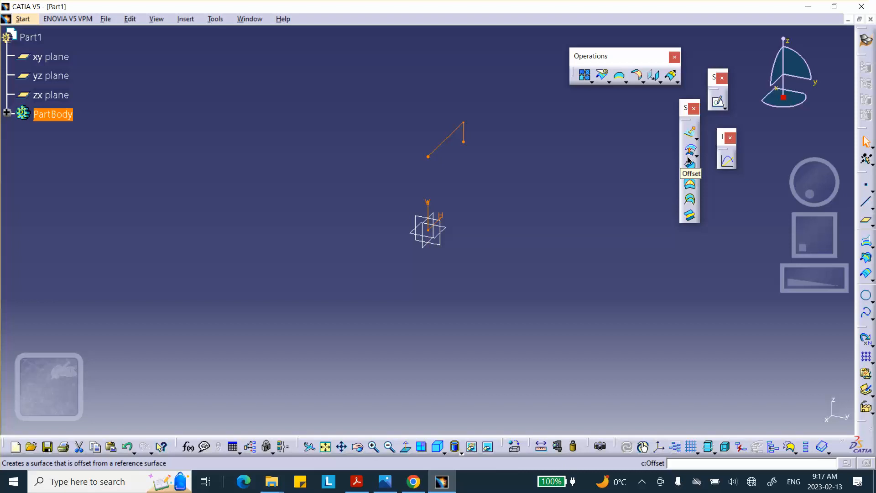
# Reopen the profile sketch, shorten the horizontal line through its length dimension, and exit the sketch
pyautogui.doubleClick(449, 142)
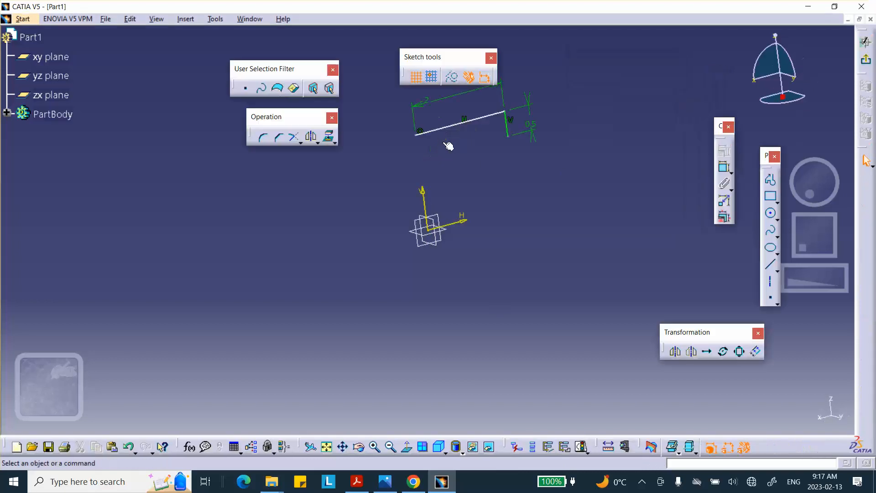
pyautogui.doubleClick(462, 131)
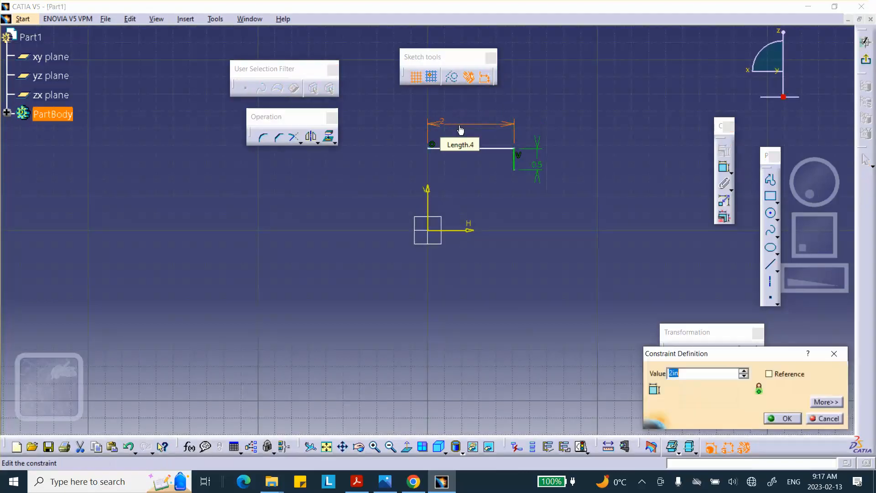
pyautogui.click(778, 418)
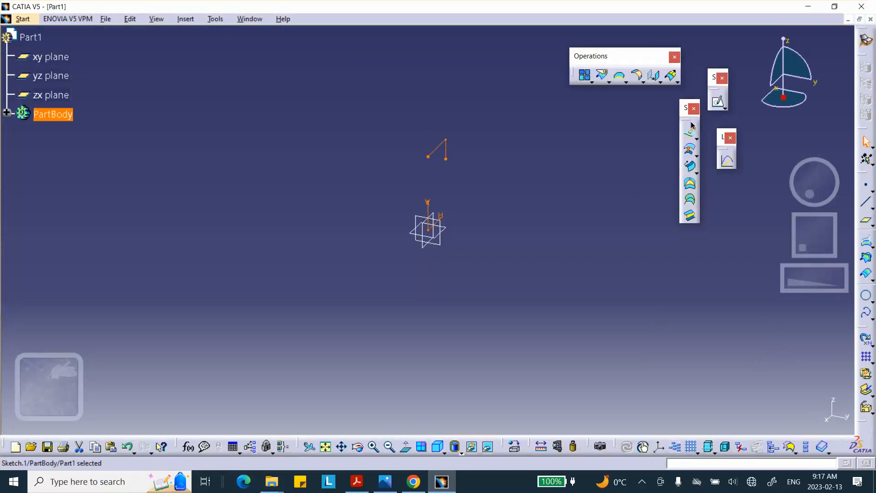
# Extrude the L-shaped sketch as a surface, 2 in along the sketch normal
pyautogui.click(690, 131)
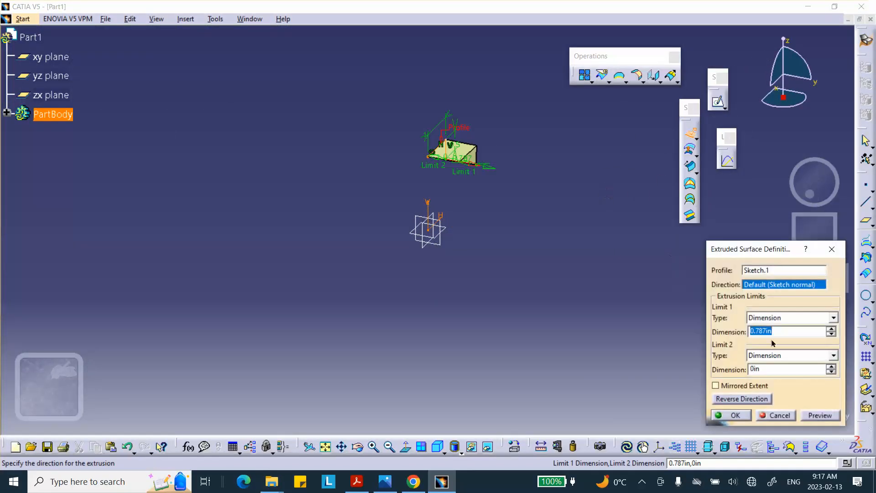
pyautogui.write('2')
pyautogui.click(741, 417)
pyautogui.moveTo(586, 278); pyautogui.dragTo(461, 178, button='middle')
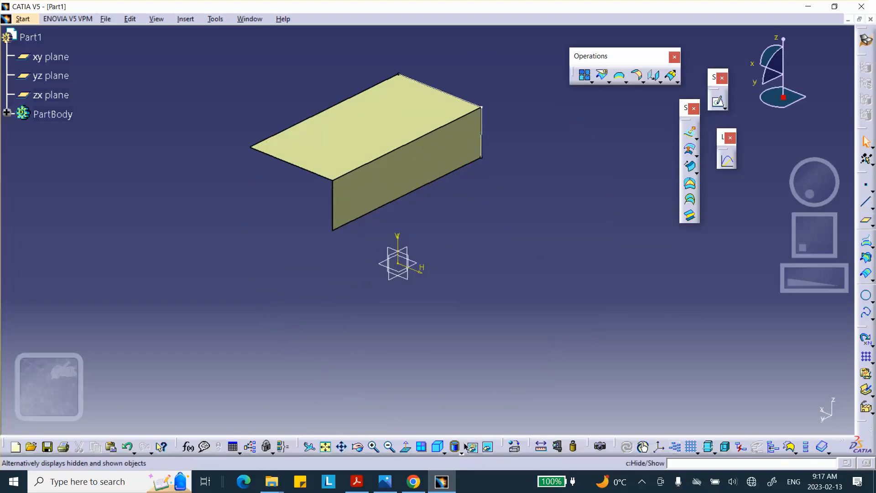
# Apply the Yellow Brass material from the Metal family of the default material catalog to Part1
pyautogui.click(514, 447)
pyautogui.click(824, 213)
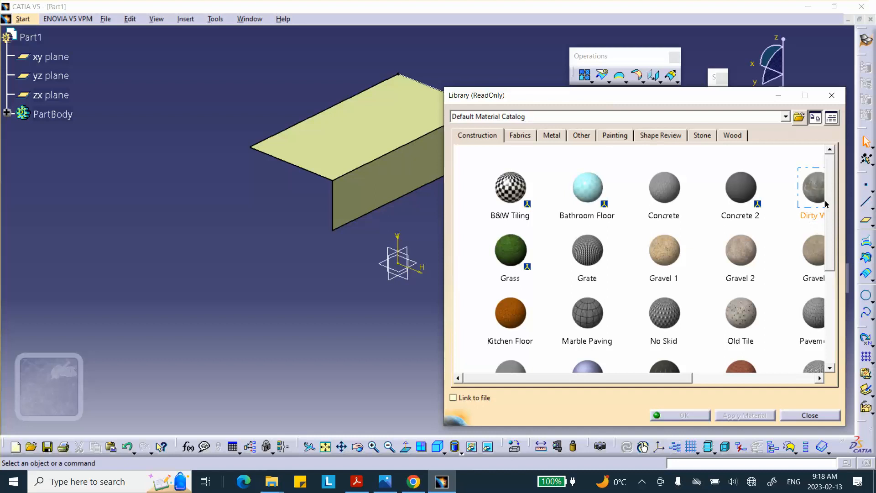
pyautogui.scroll(-5, 826, 204)
pyautogui.click(747, 339)
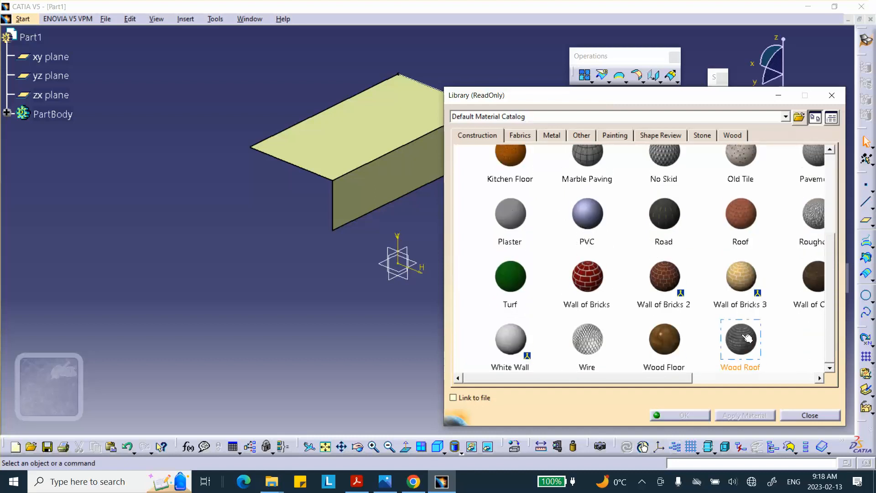
pyautogui.click(679, 348)
pyautogui.click(820, 302)
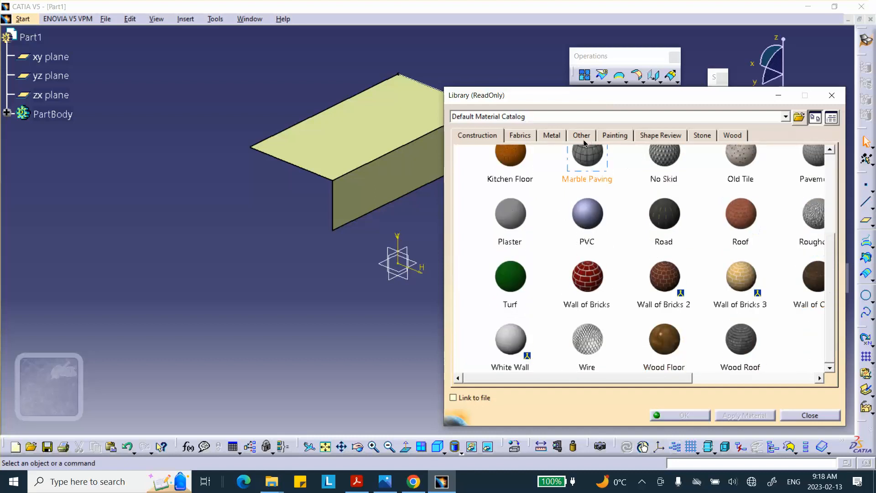
pyautogui.click(552, 135)
pyautogui.click(744, 274)
pyautogui.scroll(-3, 771, 289)
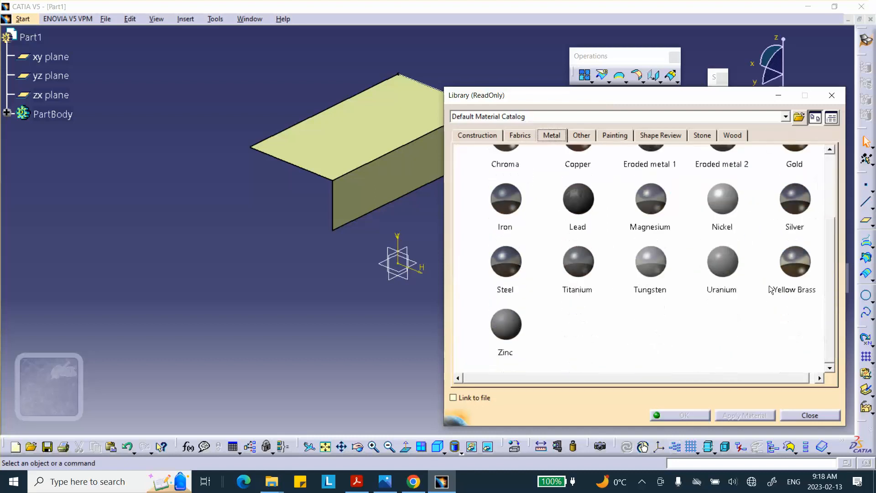
pyautogui.click(806, 272)
pyautogui.click(33, 39)
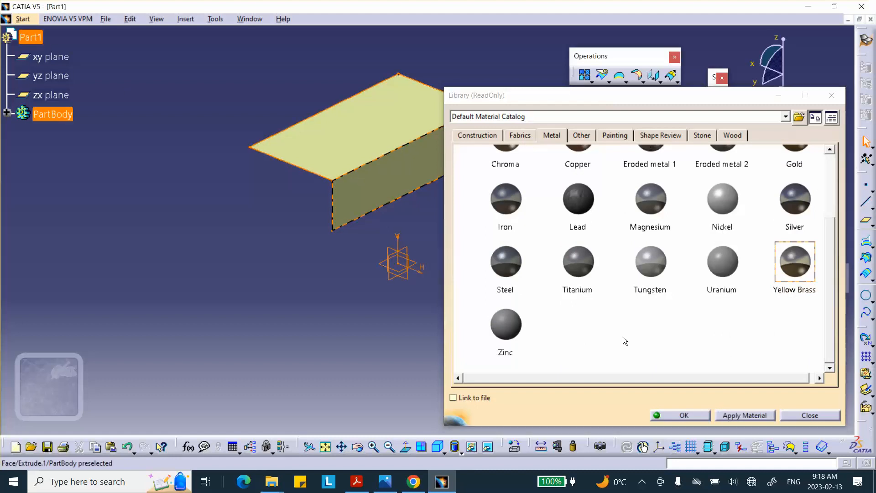
pyautogui.click(681, 415)
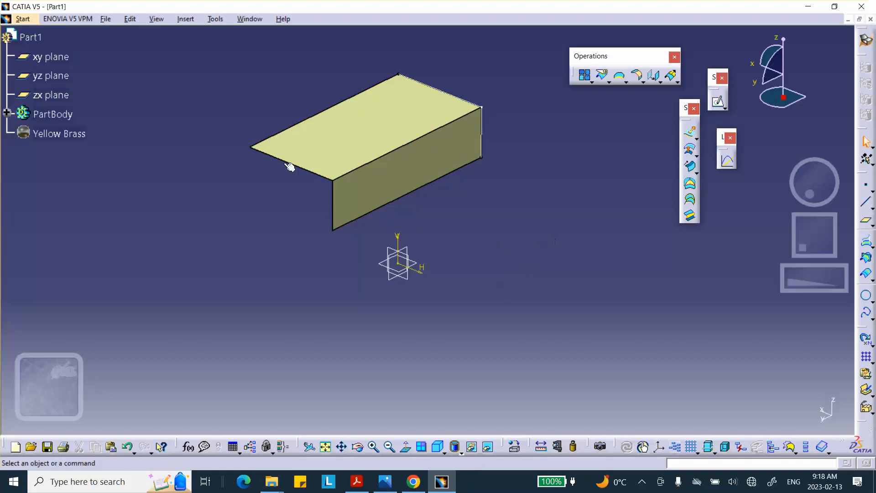
# Start a Generative Structural Analysis of the part with a Static Analysis case
pyautogui.click(21, 20)
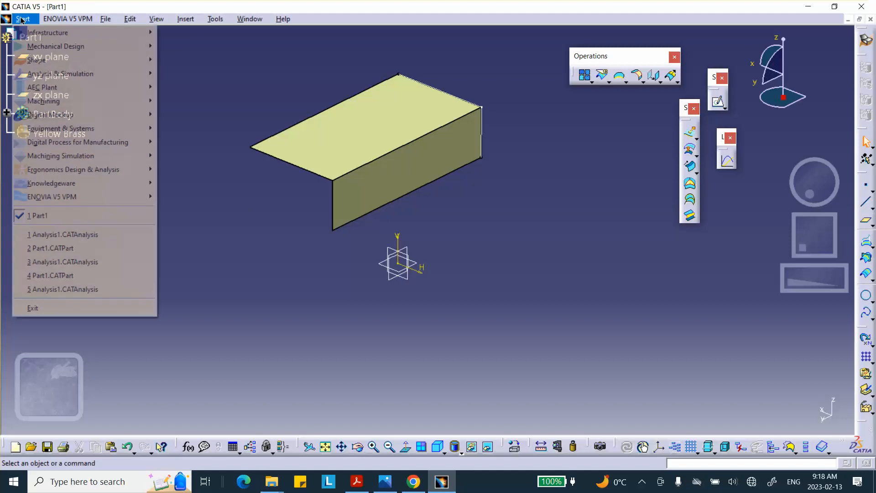
pyautogui.moveTo(44, 79)
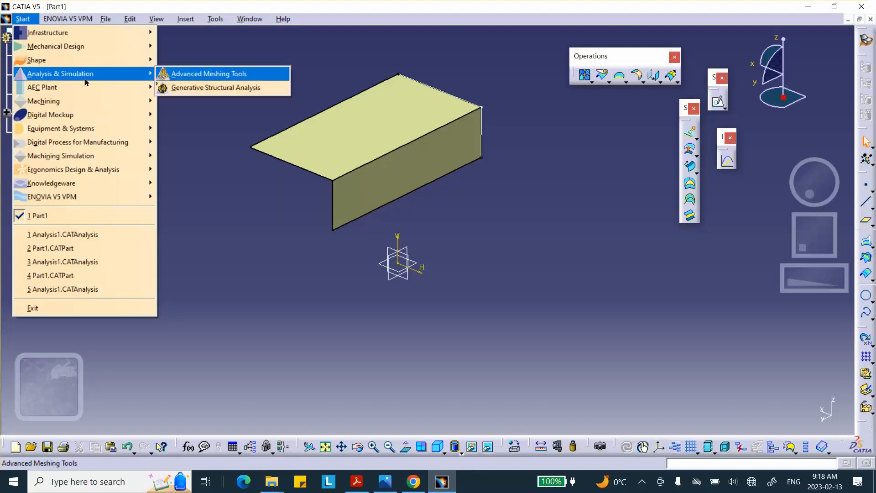
pyautogui.click(203, 87)
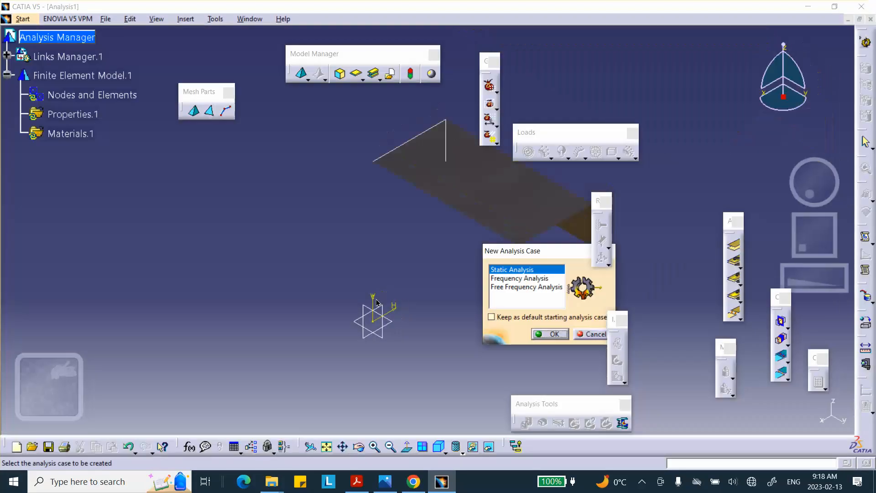
pyautogui.click(544, 338)
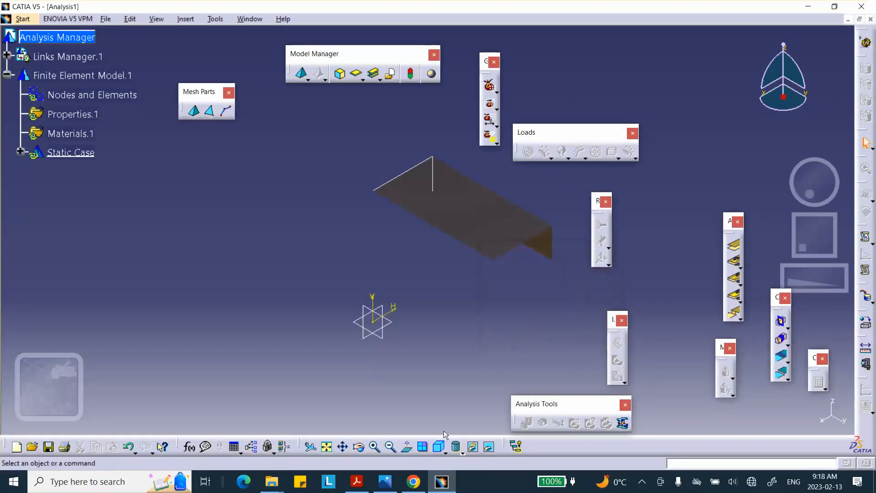
# Display the part shaded with edges and hide the profile sketch
pyautogui.click(462, 448)
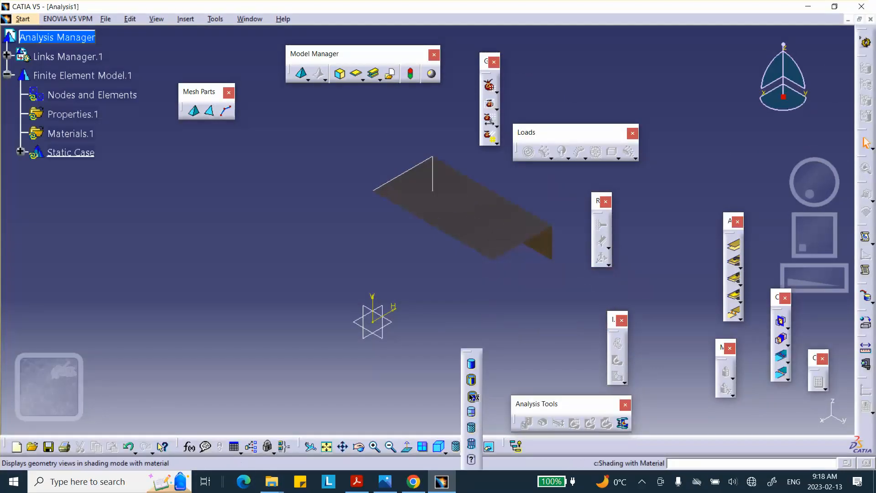
pyautogui.click(471, 428)
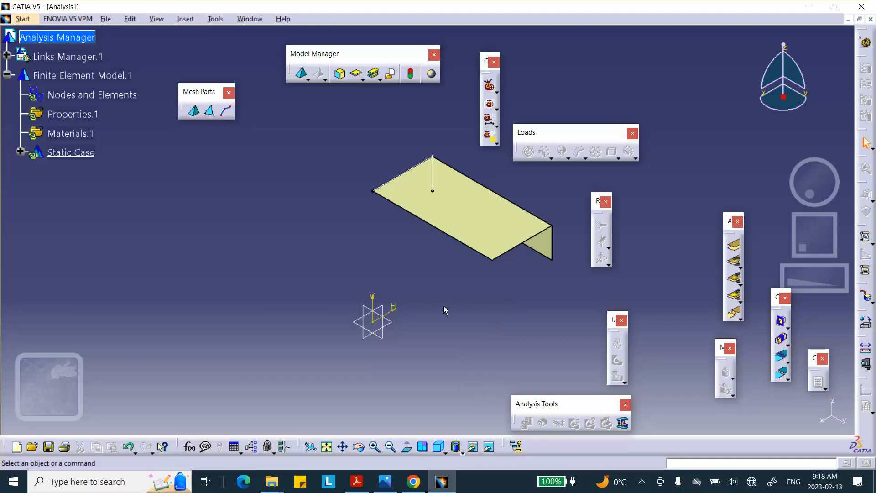
pyautogui.rightClick(439, 177)
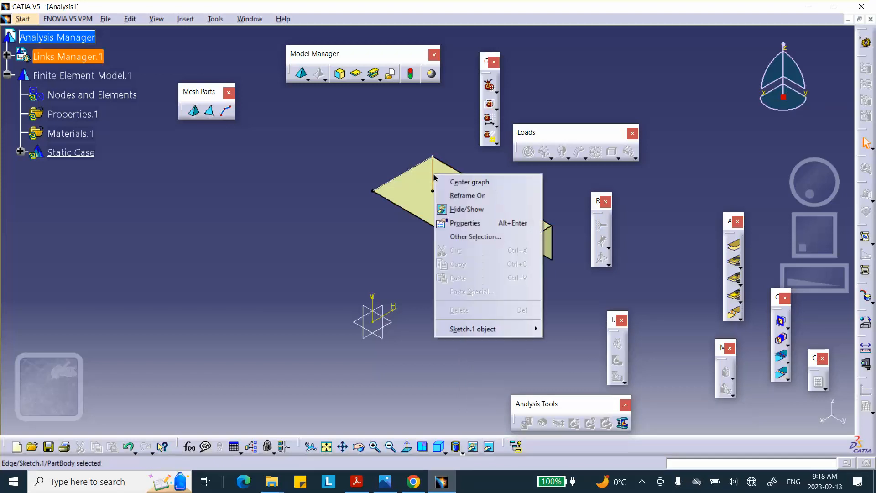
pyautogui.click(461, 209)
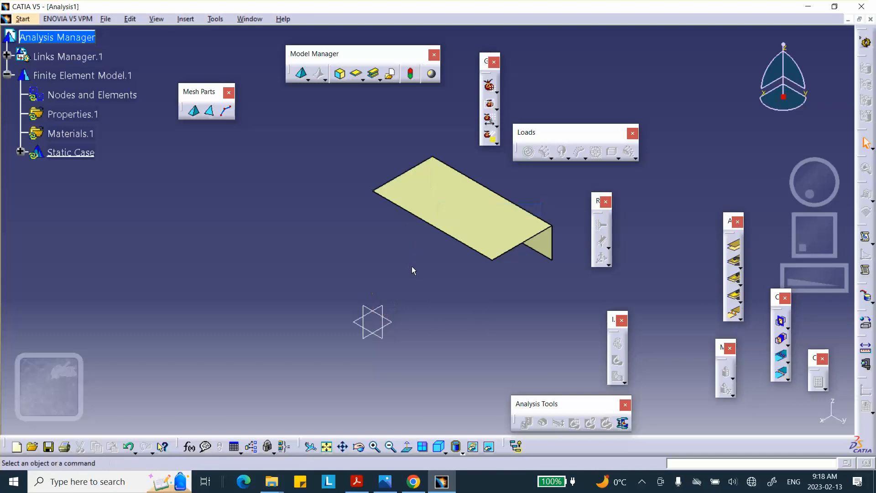
# Create an octree triangle mesh on the extruded surface with 0.201 in size, 0.02 in absolute sag and parabolic elements
pyautogui.moveTo(431, 272); pyautogui.dragTo(388, 277, button='middle')
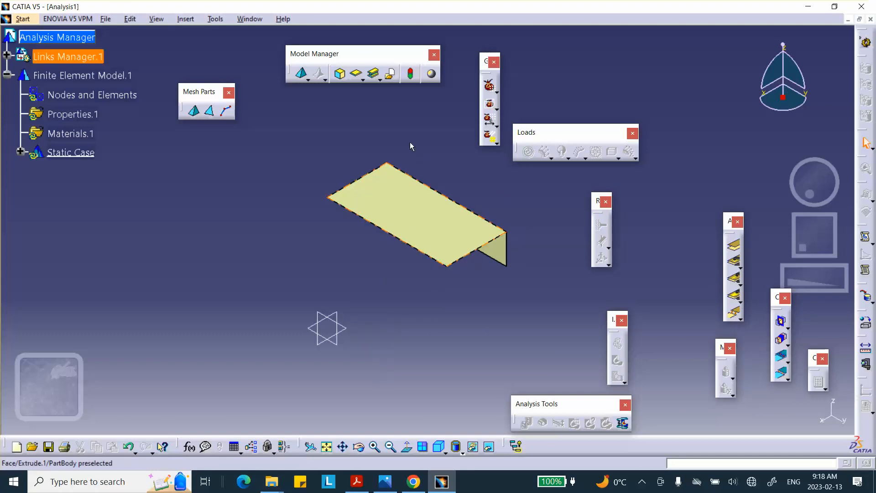
pyautogui.click(210, 112)
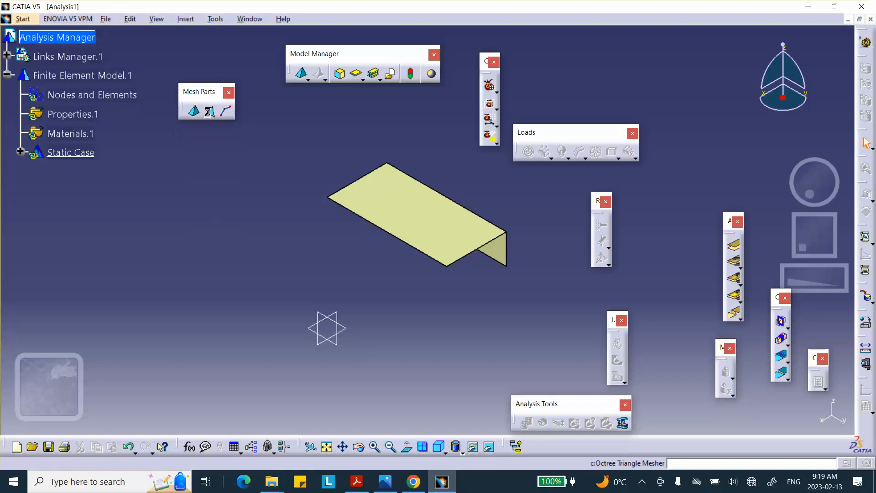
pyautogui.click(385, 191)
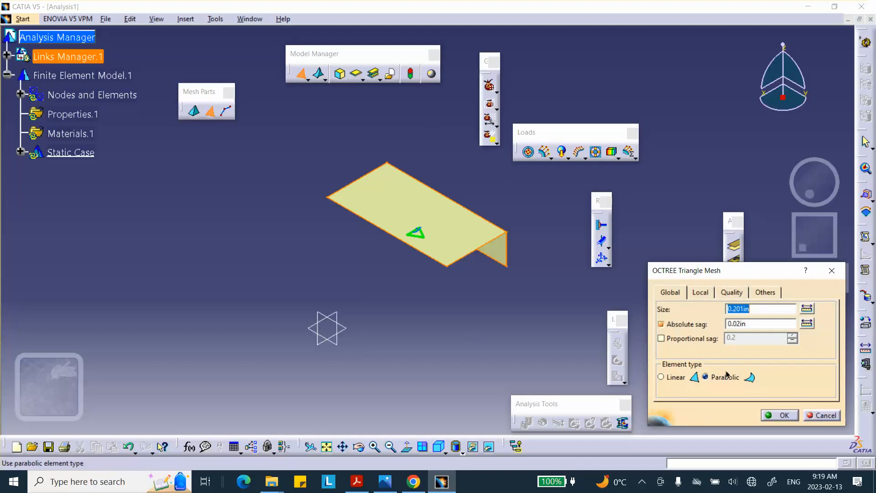
pyautogui.click(780, 415)
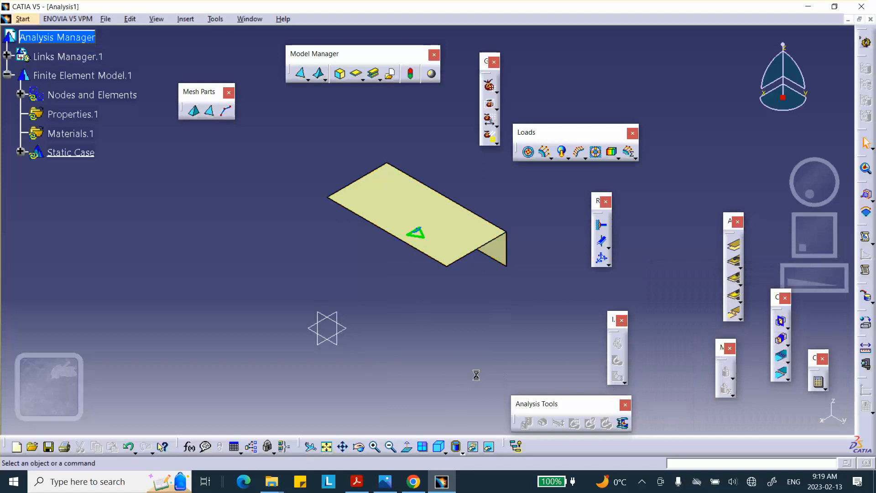
# Assign a 2D property with 0.1 in thickness and zero offset to the L-shaped surface
pyautogui.click(355, 75)
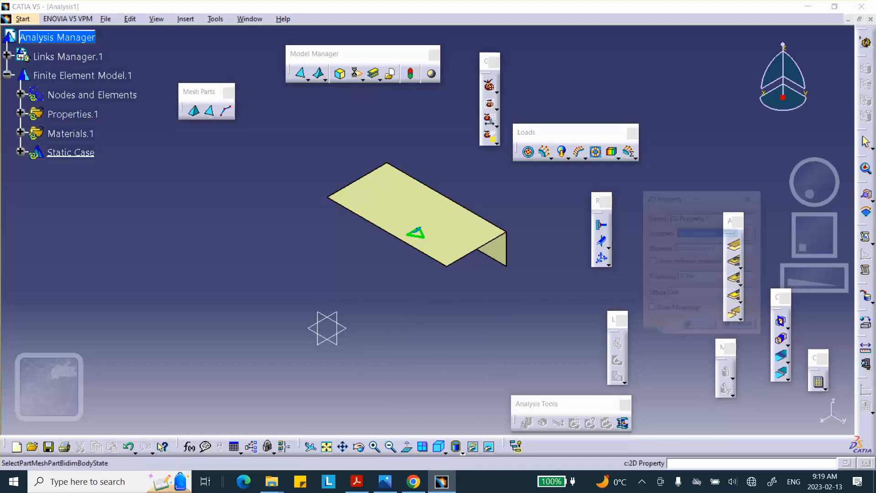
pyautogui.click(462, 255)
pyautogui.moveTo(526, 305); pyautogui.dragTo(295, 229, button='middle')
pyautogui.moveTo(470, 227); pyautogui.dragTo(471, 202, button='middle')
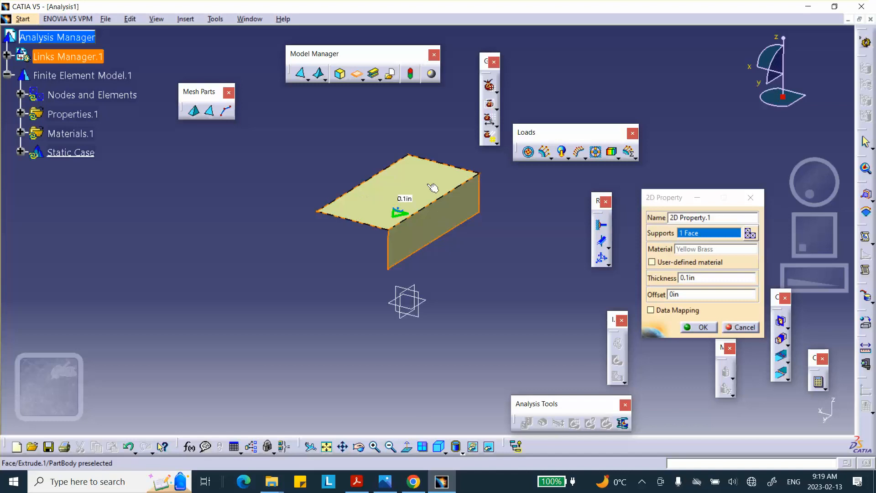
pyautogui.click(702, 327)
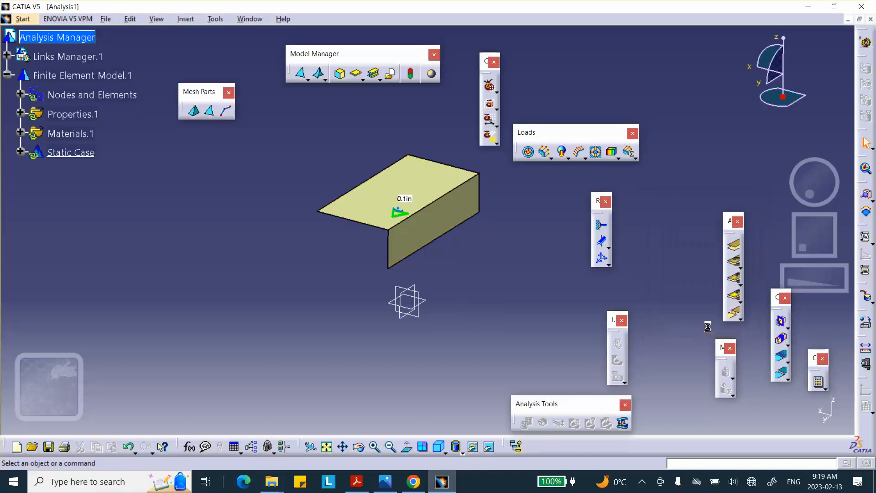
# Add a local 2D property to the existing 2D property, giving the vertical face a thickness of 0.05 in
pyautogui.click(20, 114)
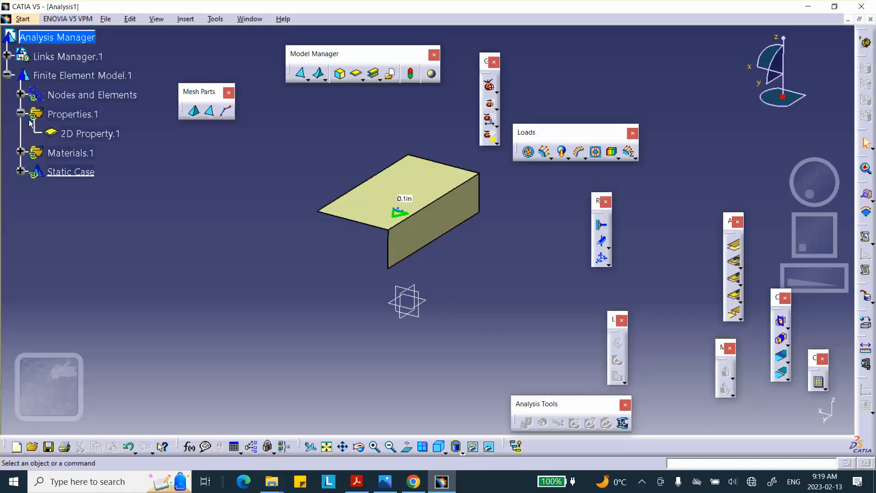
pyautogui.rightClick(76, 133)
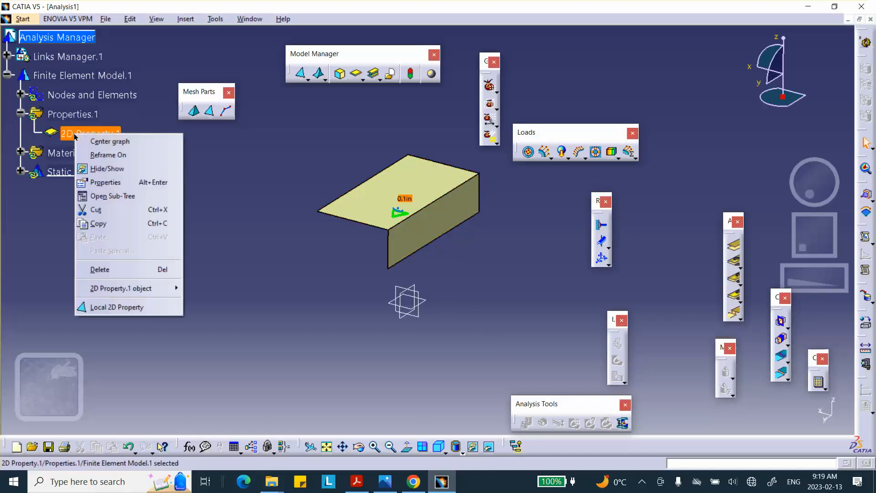
pyautogui.click(120, 309)
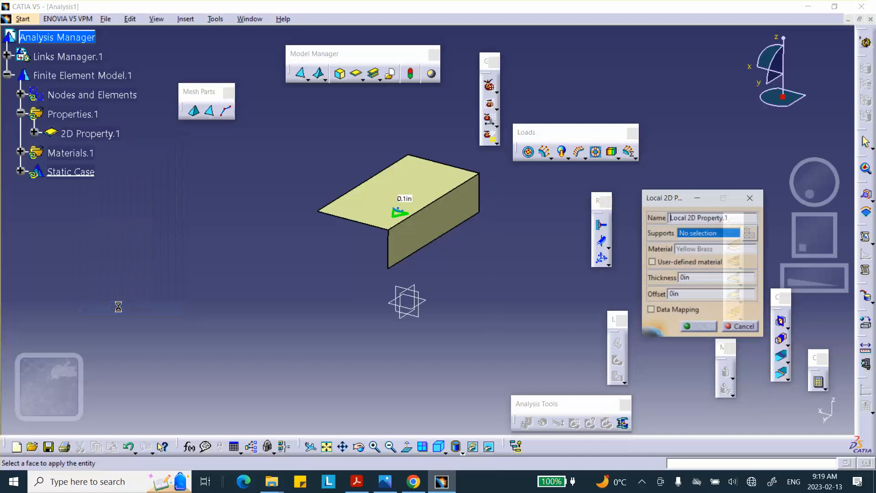
pyautogui.click(453, 223)
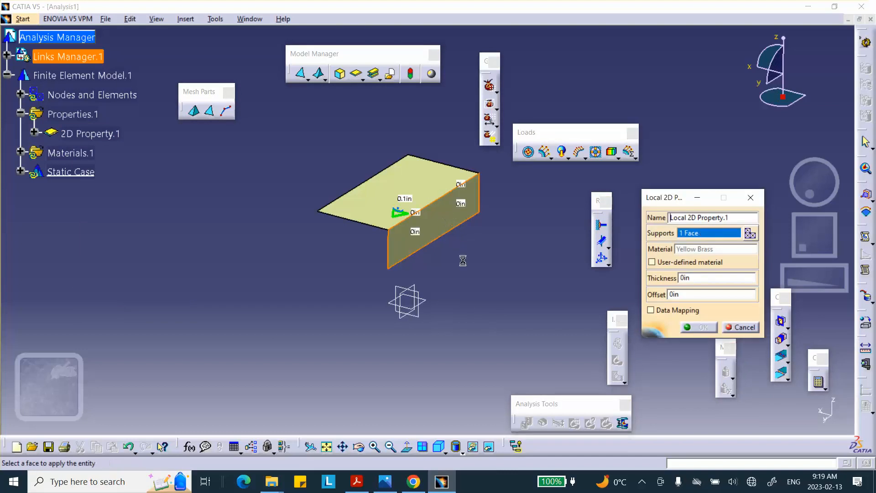
pyautogui.moveTo(704, 278); pyautogui.dragTo(621, 272)
pyautogui.click(449, 227)
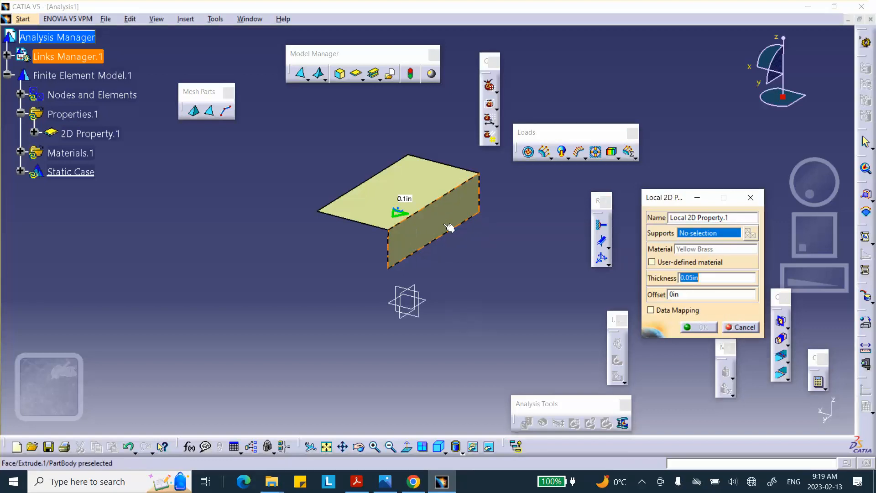
pyautogui.click(443, 223)
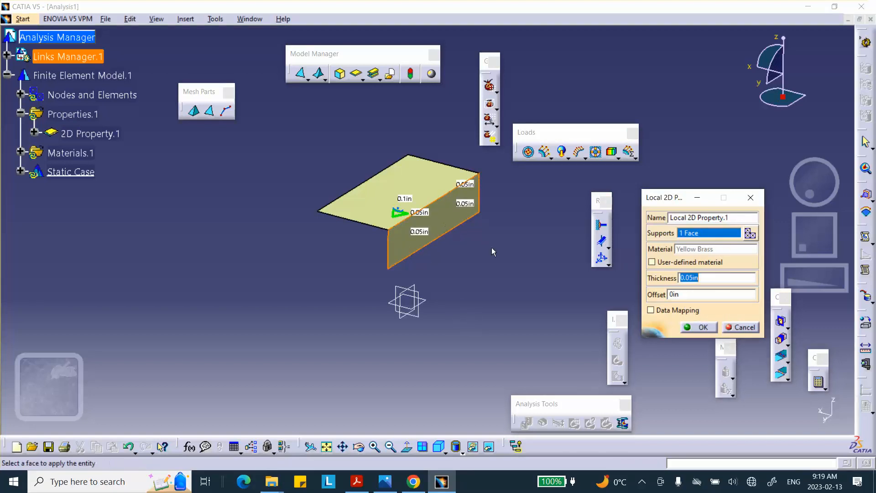
pyautogui.click(696, 326)
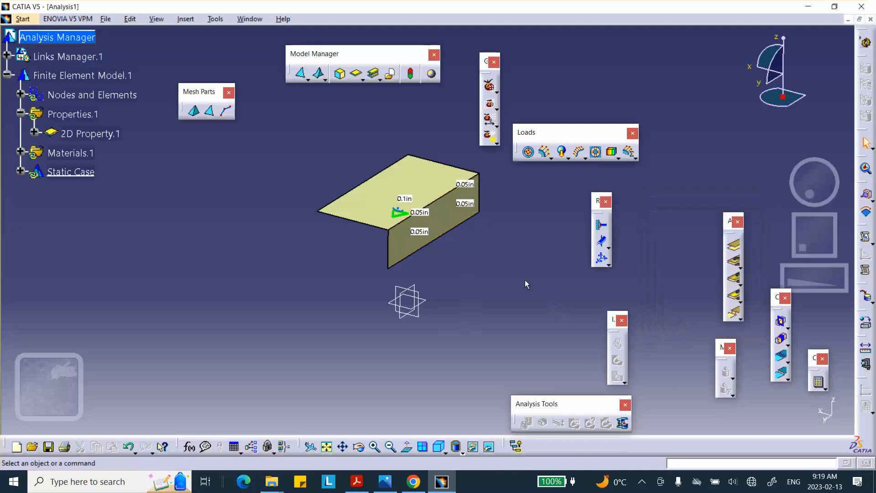
# Clamp the bottom edge of the vertical face
pyautogui.moveTo(531, 250); pyautogui.dragTo(475, 220, button='middle')
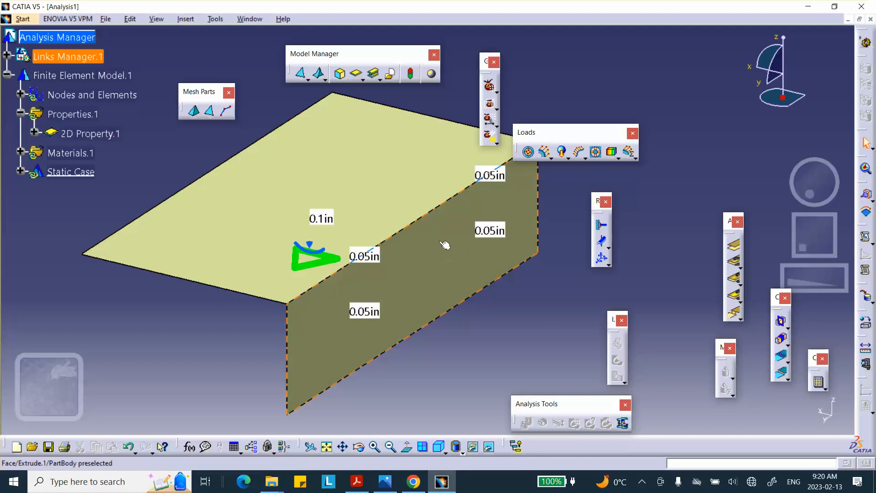
pyautogui.keyDown('ctrl'); pyautogui.moveTo(445, 245); pyautogui.dragTo(449, 306, button='middle'); pyautogui.keyUp('ctrl')
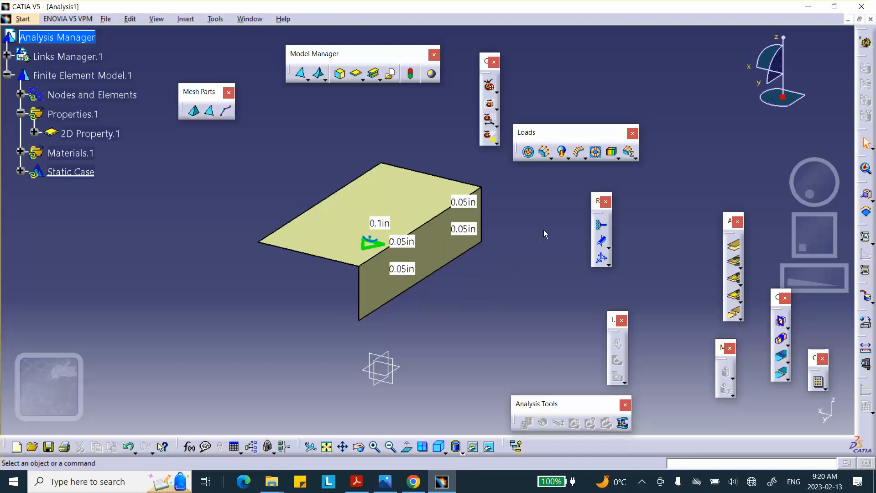
pyautogui.click(601, 227)
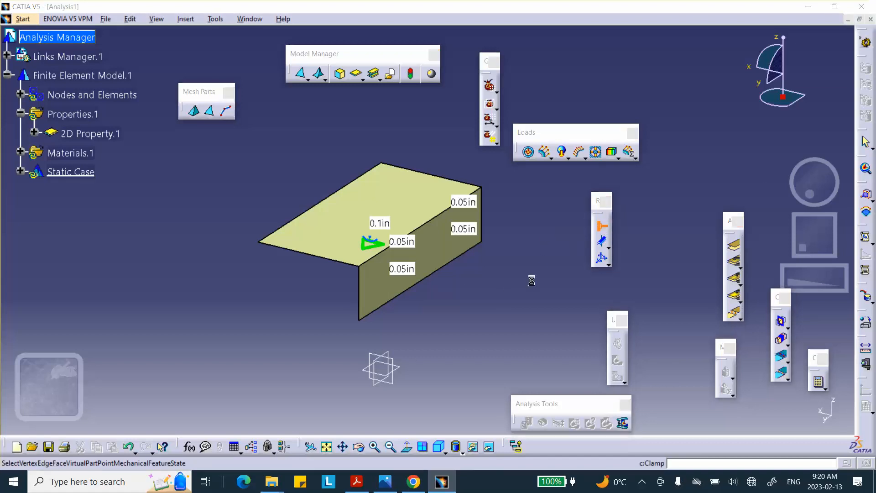
pyautogui.click(456, 261)
pyautogui.click(698, 253)
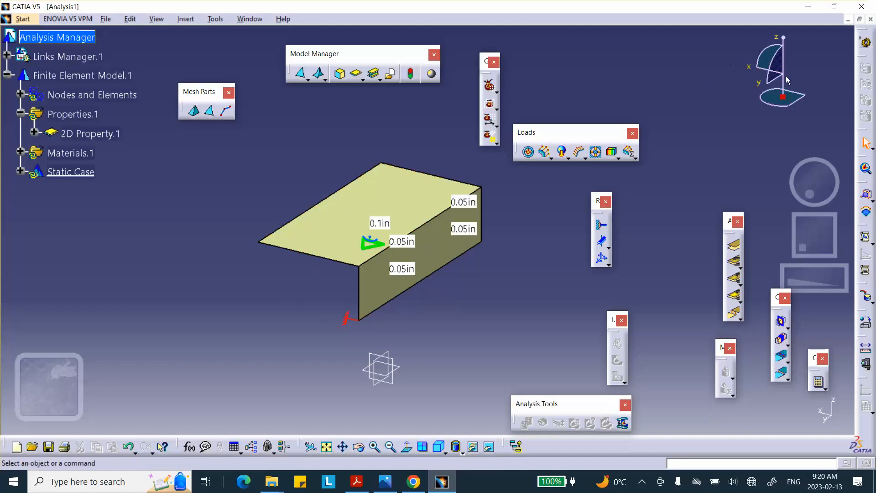
# Add a user-defined restraint on the two front end edges of the L profile, restraining Translation 2, Rotation 1 and Rotation 3
pyautogui.click(608, 261)
pyautogui.click(621, 270)
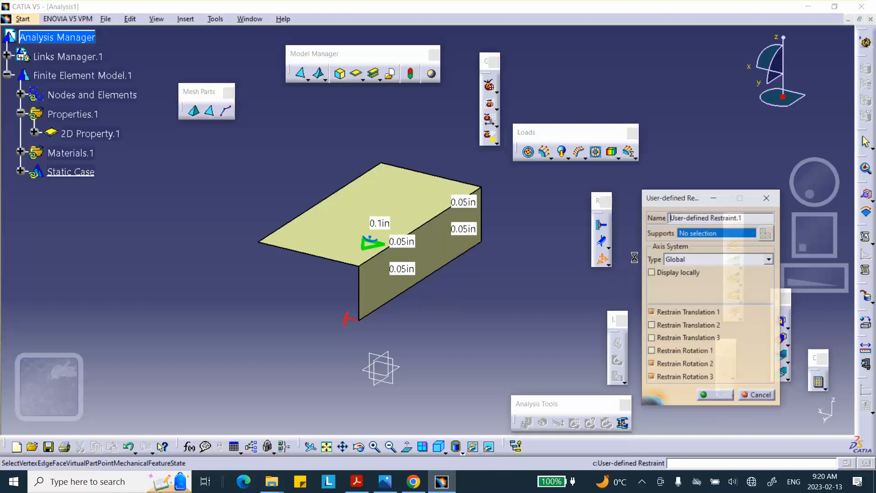
pyautogui.click(652, 377)
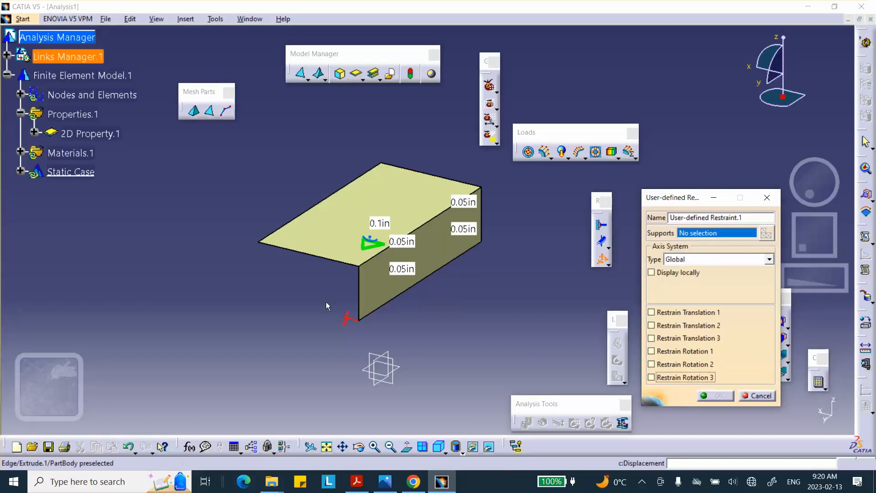
pyautogui.click(305, 253)
pyautogui.click(358, 291)
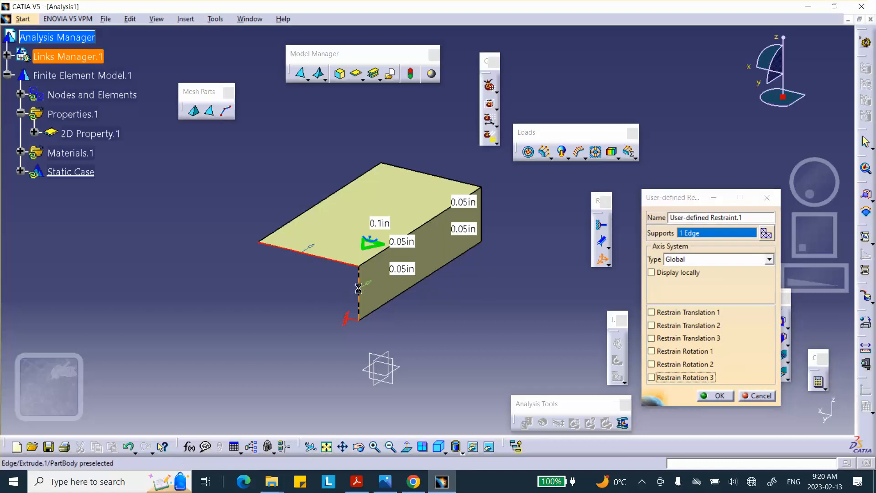
pyautogui.click(651, 325)
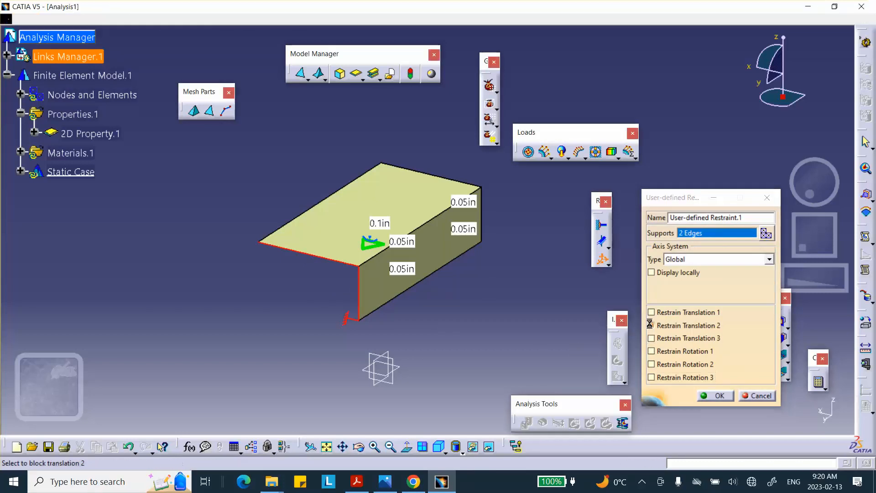
pyautogui.click(651, 352)
pyautogui.click(651, 377)
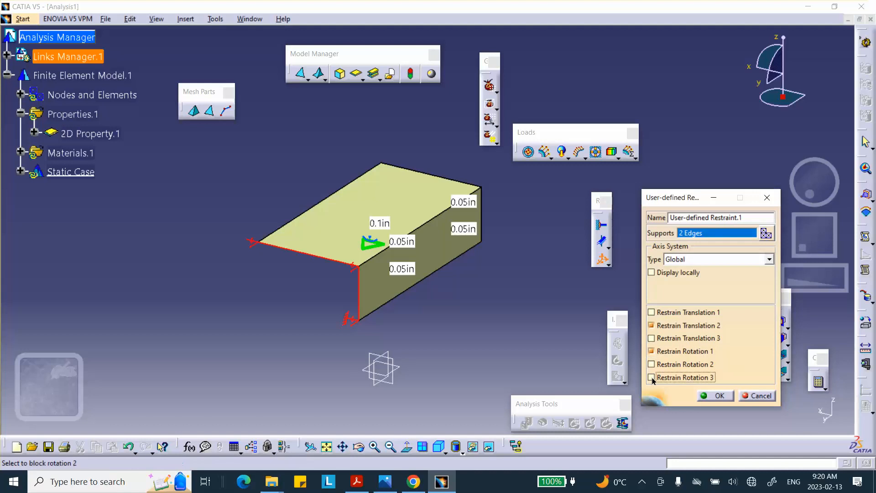
pyautogui.click(717, 395)
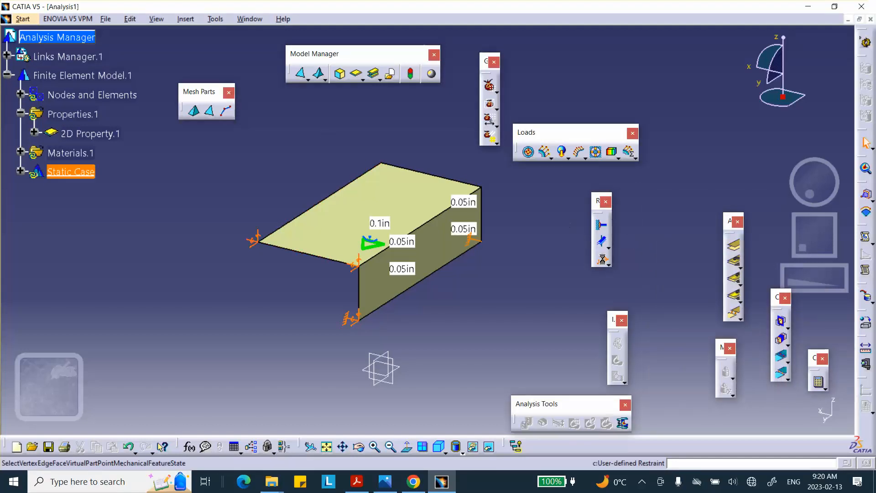
# Add a user-defined restraint on the horizontal face's free long edge, restraining only Translation 1, Rotation 2 and Rotation 3
pyautogui.click(601, 258)
pyautogui.click(651, 325)
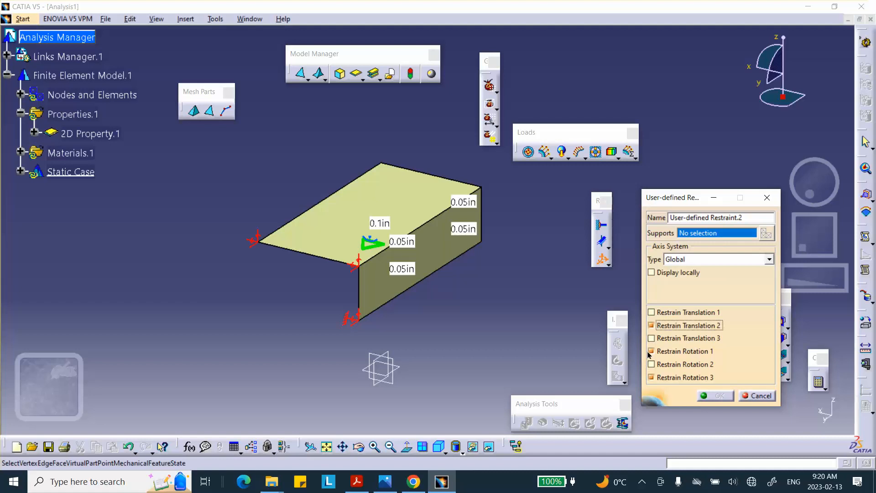
pyautogui.click(652, 351)
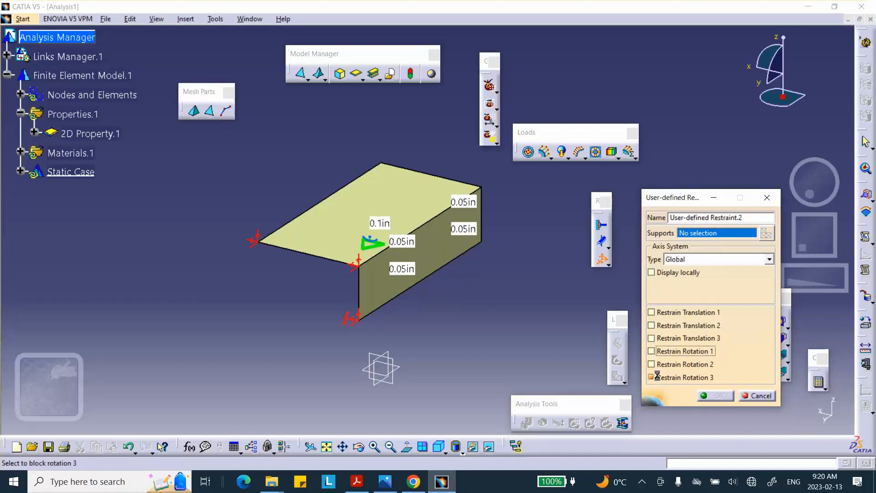
pyautogui.click(652, 377)
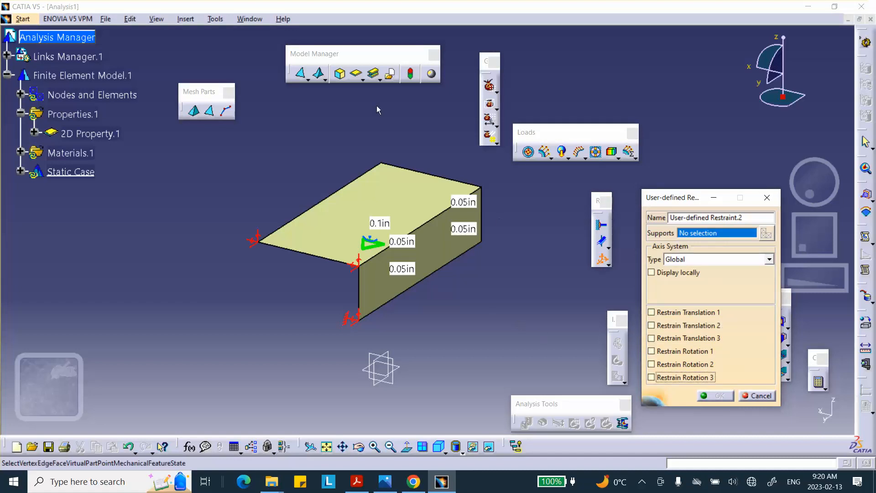
pyautogui.click(326, 196)
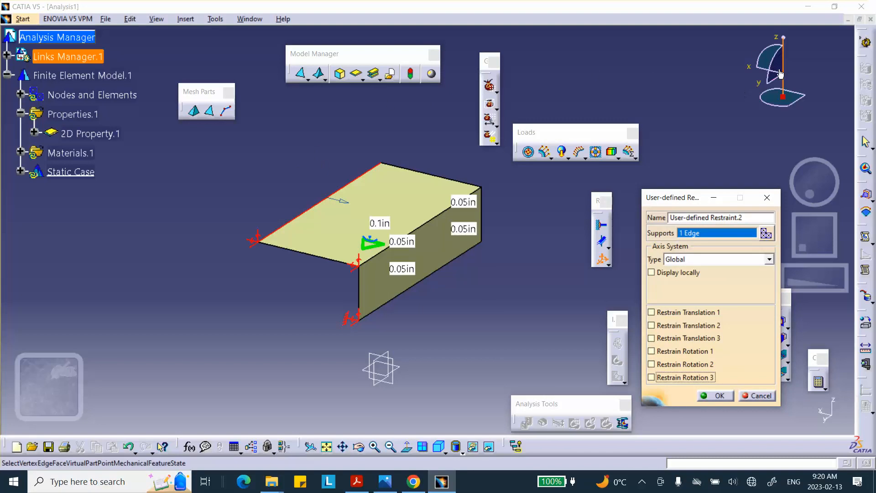
pyautogui.click(652, 312)
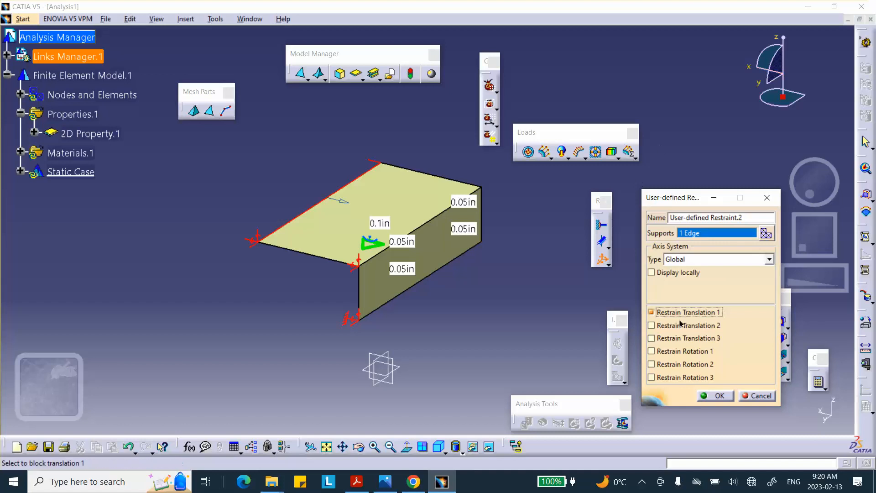
pyautogui.click(651, 364)
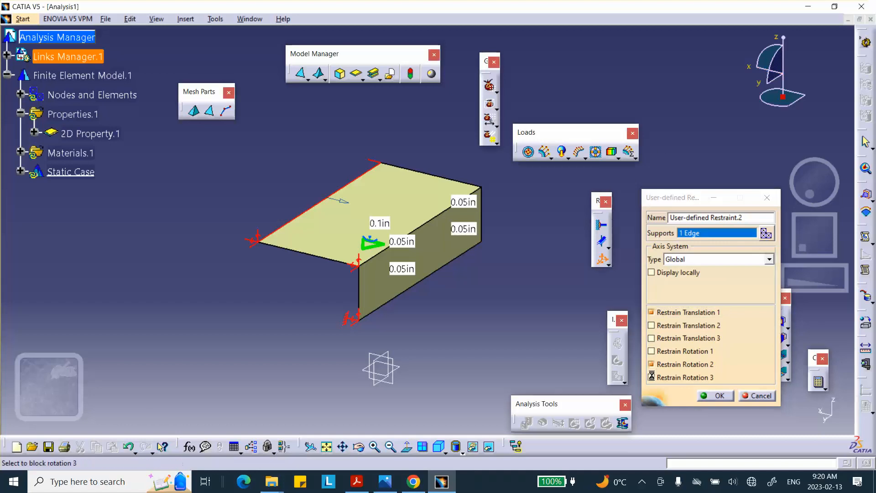
pyautogui.click(651, 377)
pyautogui.click(717, 396)
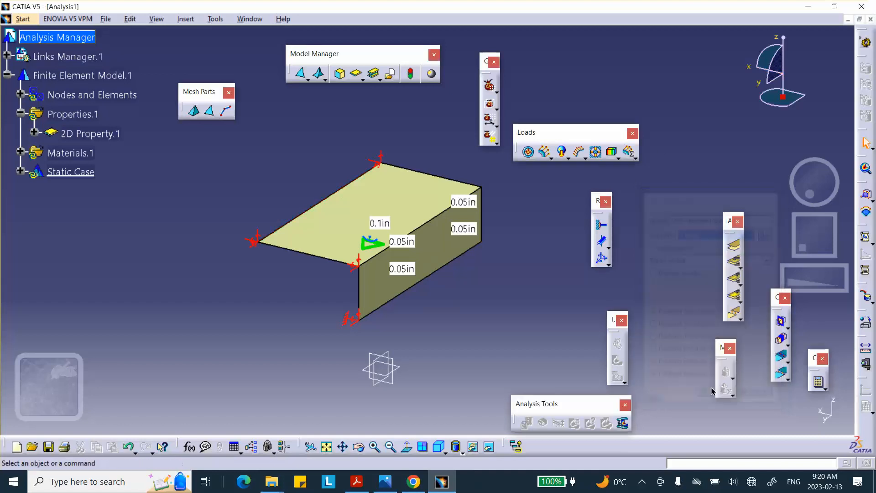
# Apply a pressure of -100 psi to the horizontal face
pyautogui.click(528, 152)
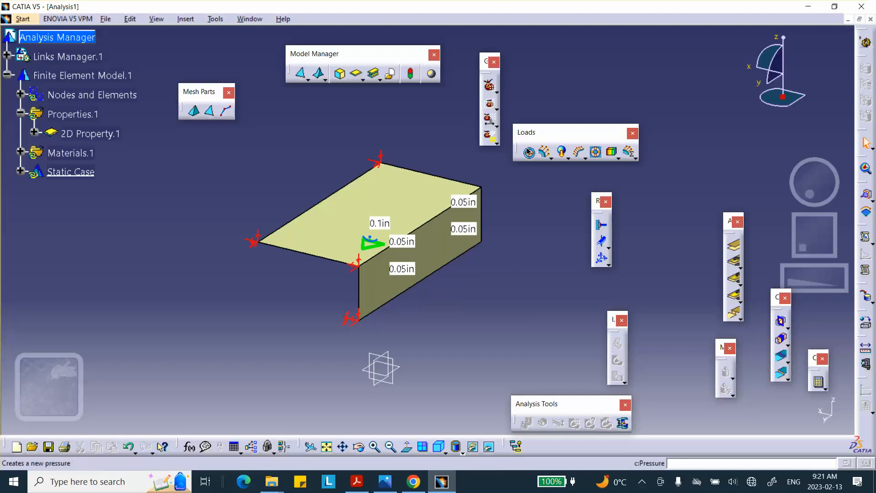
pyautogui.click(399, 198)
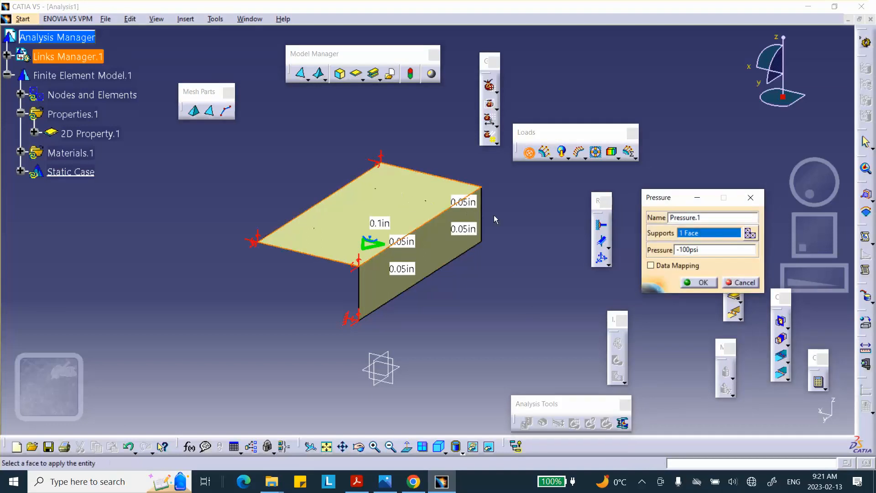
pyautogui.moveTo(386, 283); pyautogui.dragTo(431, 153, button='middle')
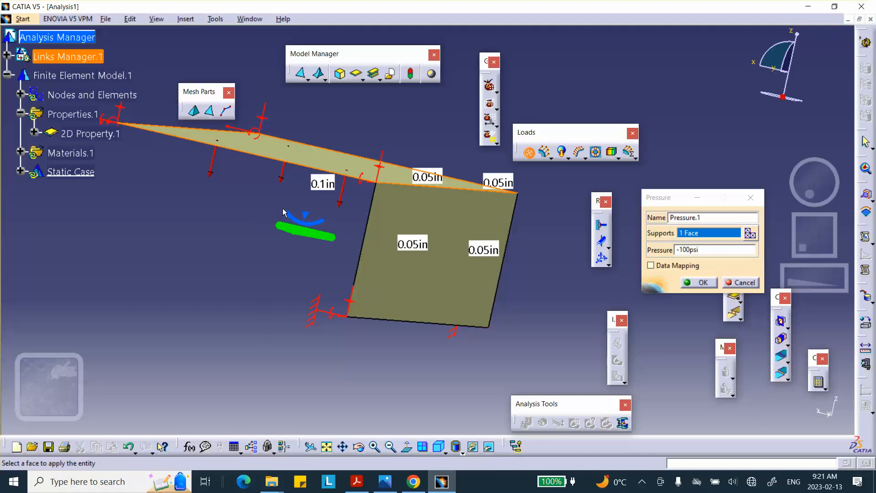
pyautogui.click(699, 282)
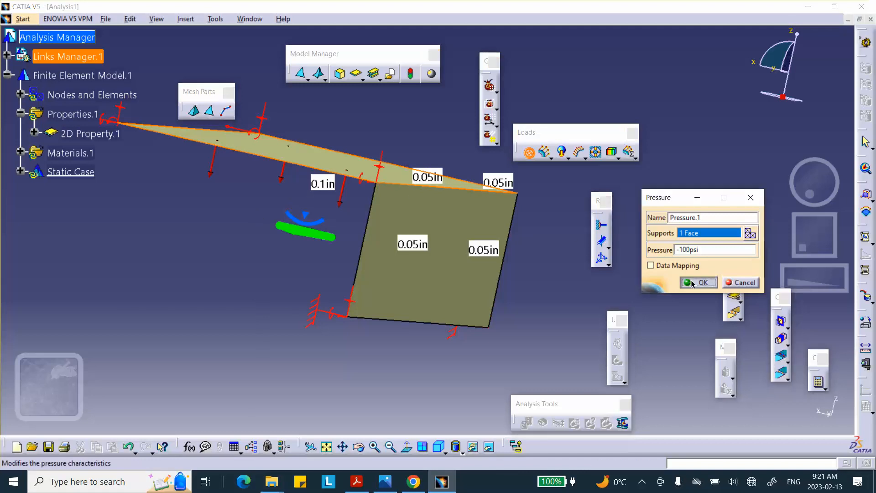
# Compute the complete static analysis with the All option
pyautogui.moveTo(469, 143); pyautogui.dragTo(413, 265, button='middle')
pyautogui.click(819, 383)
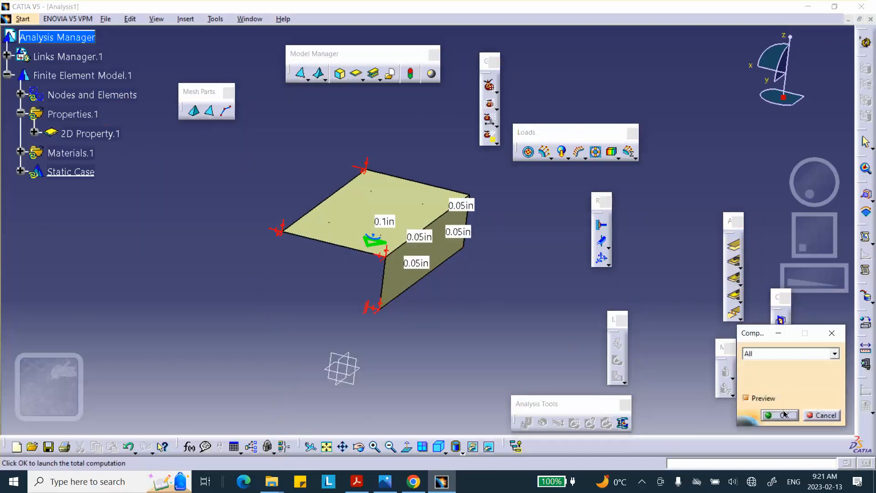
pyautogui.press('Return')
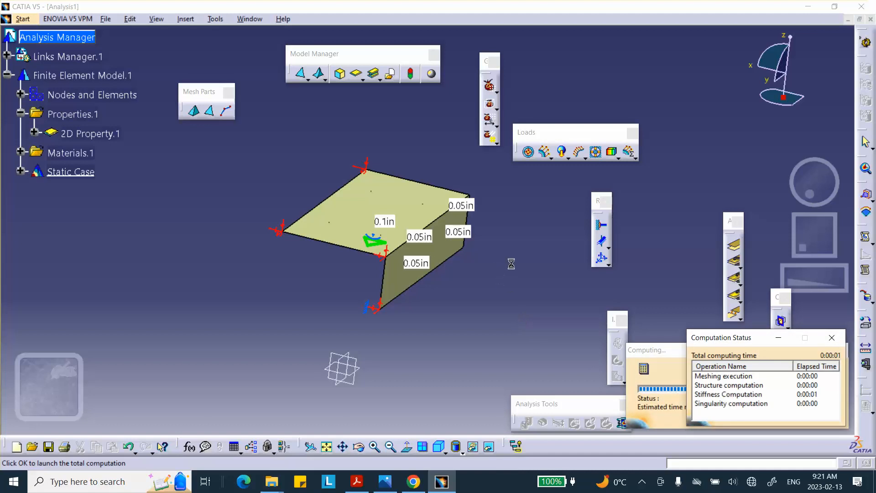
pyautogui.click(806, 418)
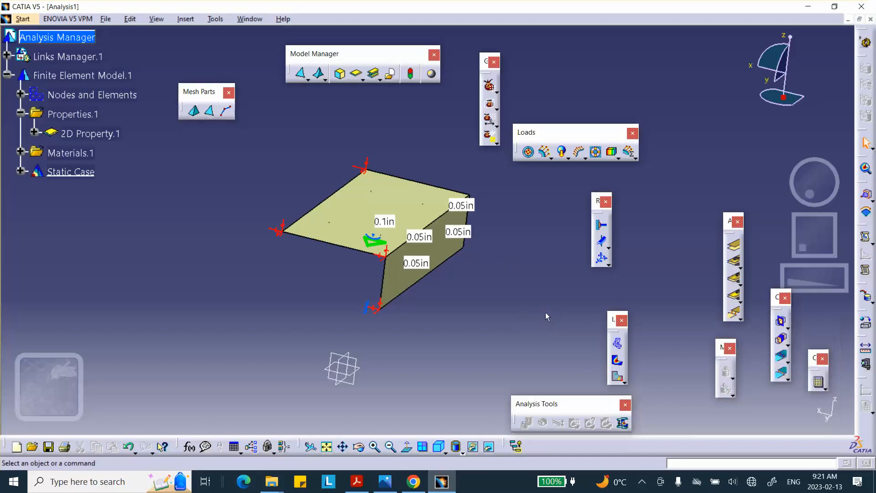
# Create a displacement image of the L-shaped part and set its visualization type to Average iso
pyautogui.moveTo(522, 225); pyautogui.dragTo(505, 192, button='middle')
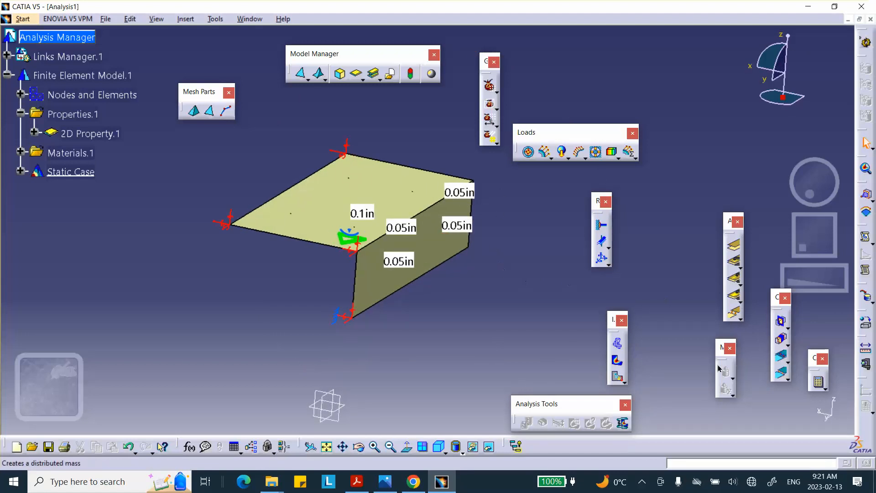
pyautogui.click(617, 376)
pyautogui.doubleClick(290, 274)
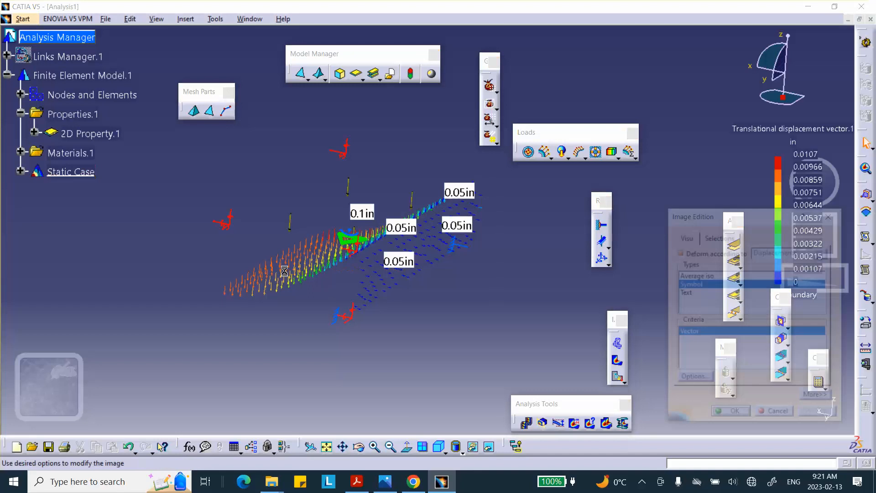
pyautogui.click(692, 276)
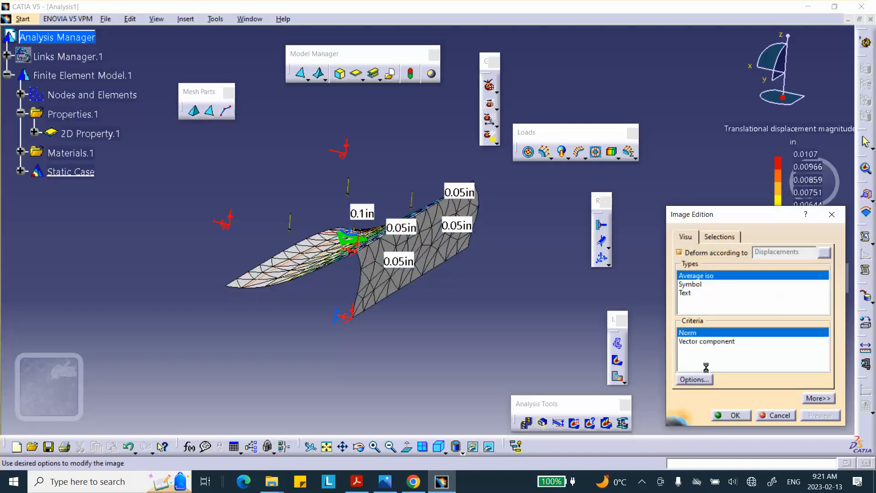
pyautogui.click(731, 415)
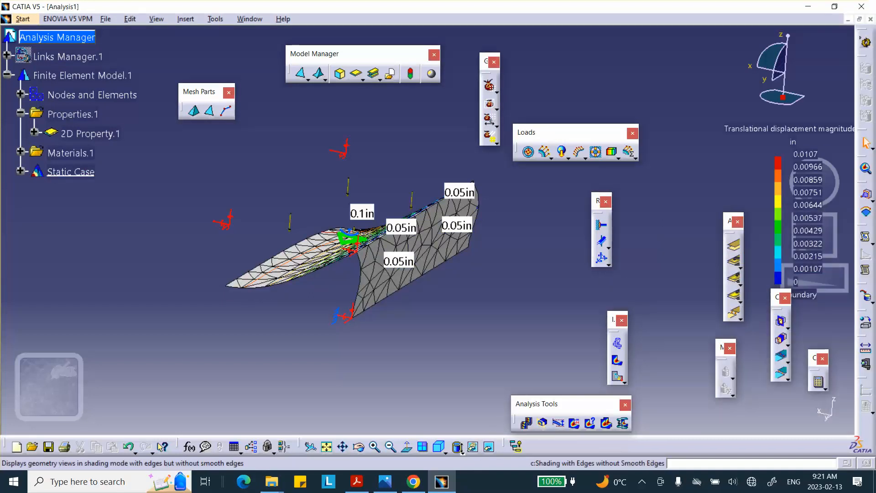
# Switch the view mode to Shading with Material to show the displacement plot as filled color contours
pyautogui.click(456, 448)
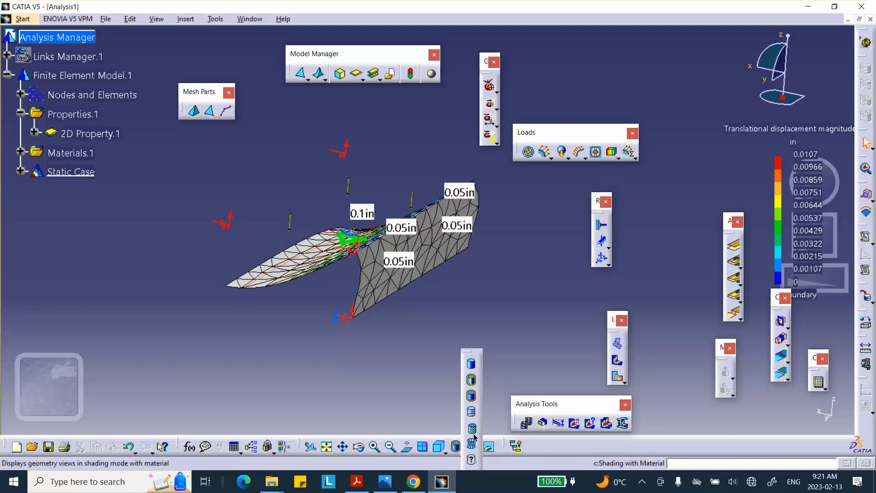
pyautogui.click(472, 429)
pyautogui.moveTo(424, 333)
pyautogui.mouseDown(button='middle')
pyautogui.moveTo(456, 325)
pyautogui.moveTo(501, 344)
pyautogui.mouseUp(button='middle')
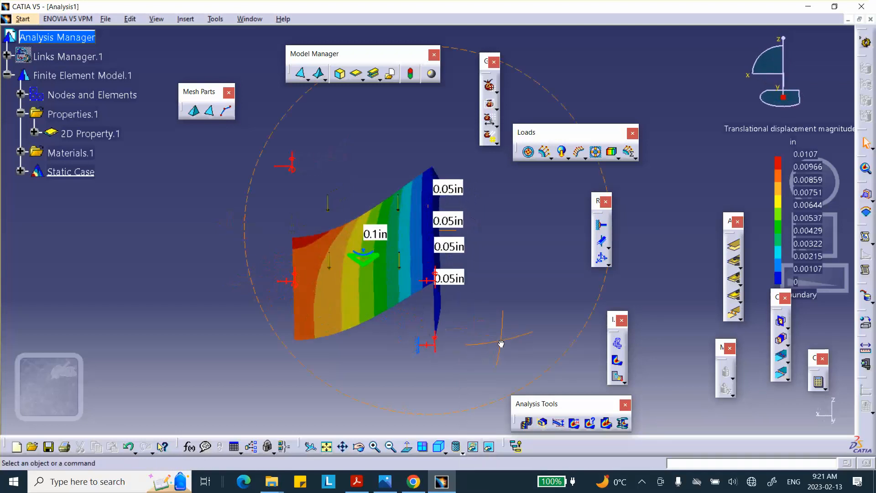
# Play the deformation animation of the displacement plot, and close it after viewing
pyautogui.click(526, 423)
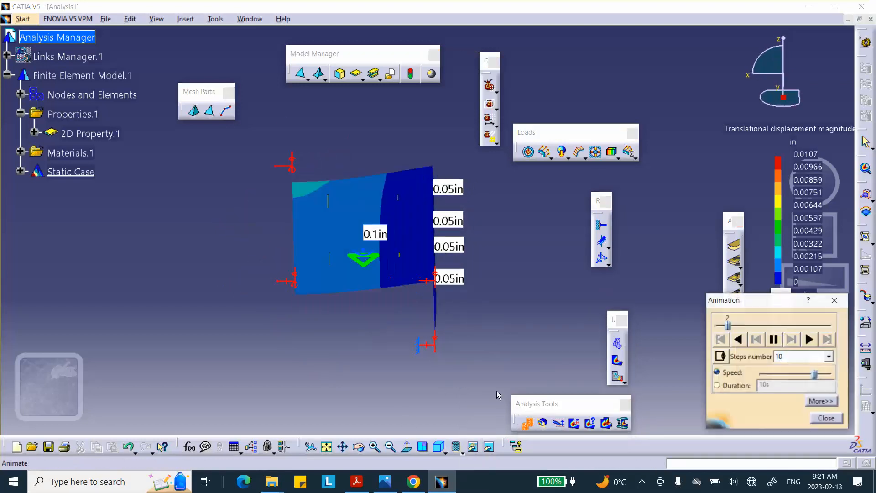
pyautogui.click(825, 418)
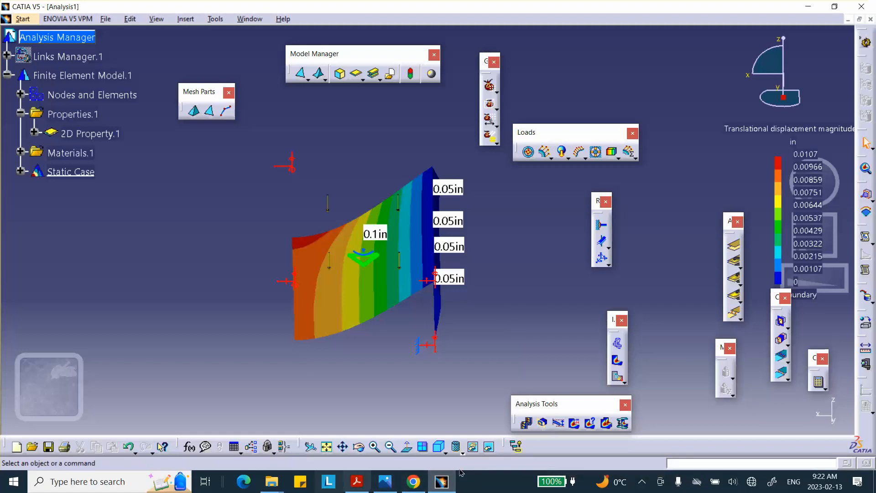
pyautogui.click(642, 481)
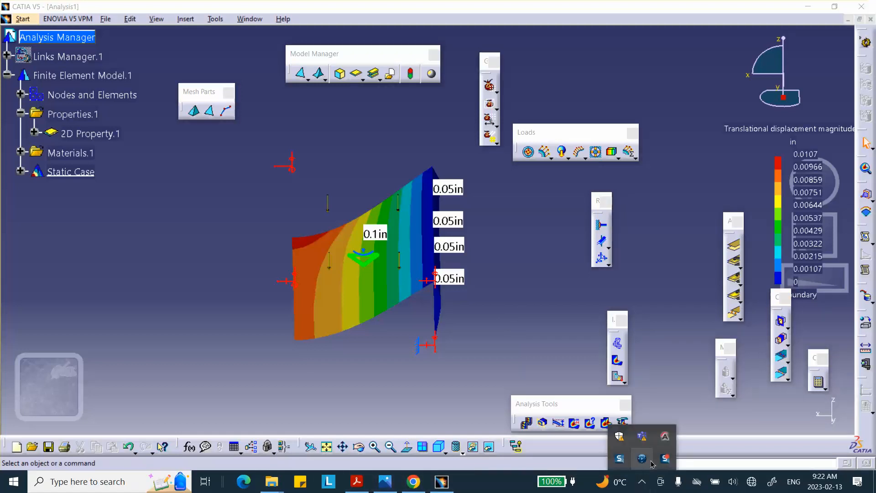